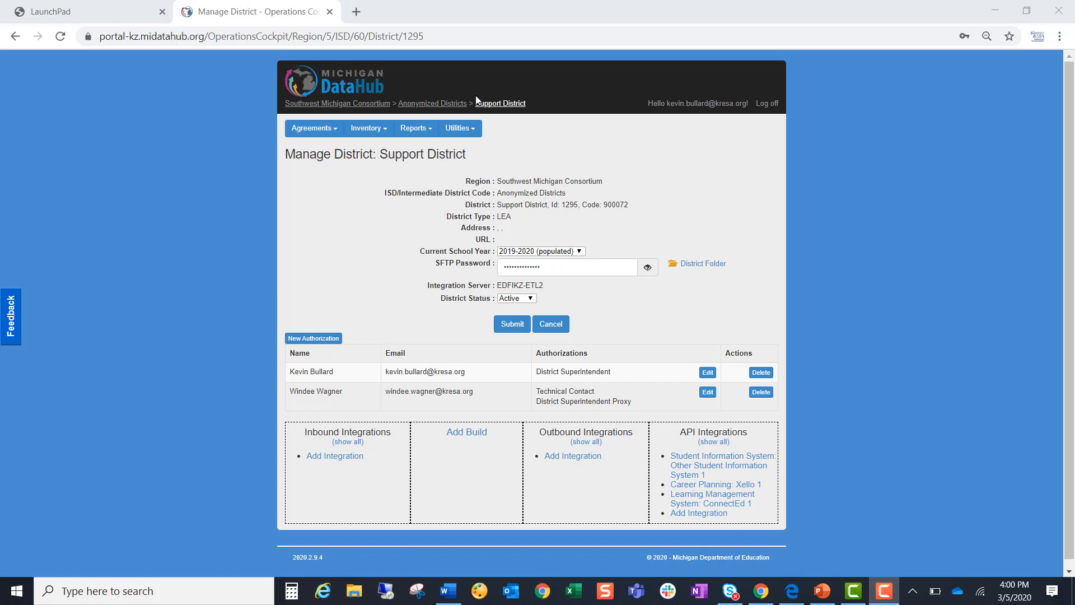
# - Start a new district alert subscription for the Support District and name it "New user added"
pyautogui.click(467, 130)
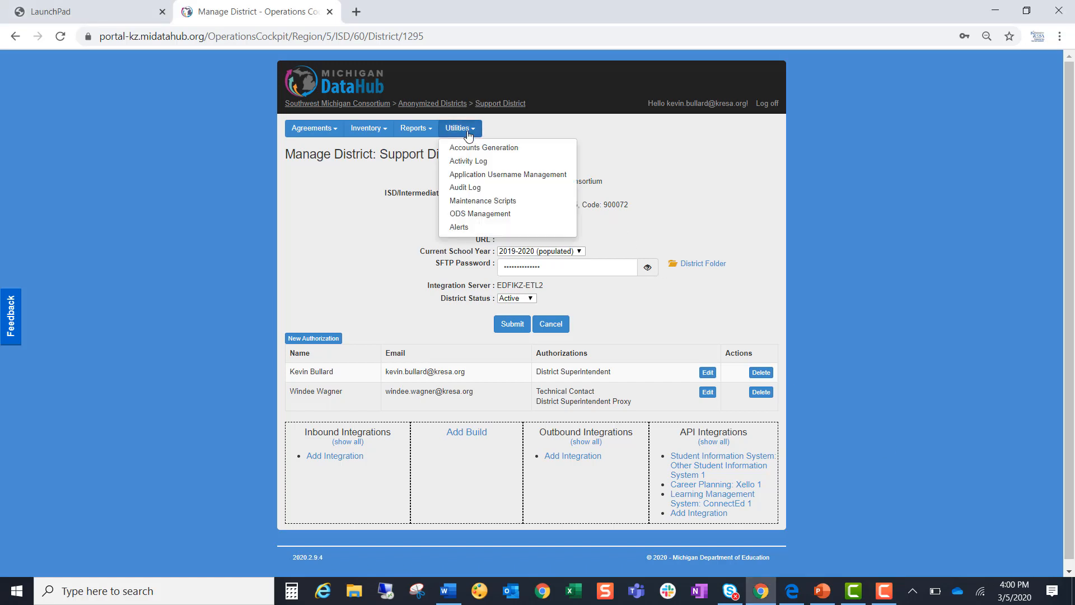
pyautogui.click(459, 227)
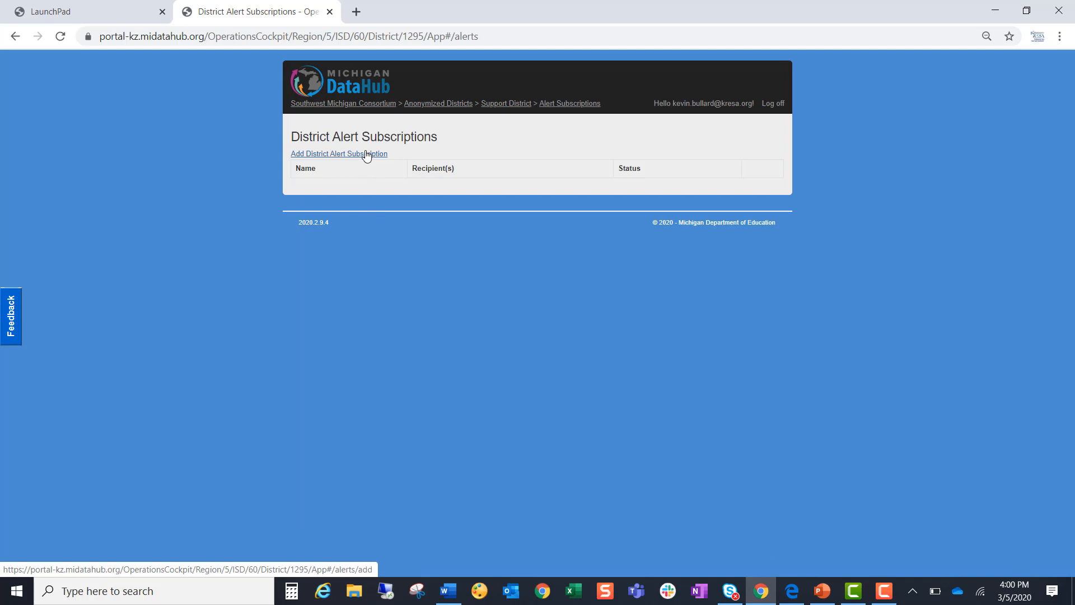
pyautogui.click(367, 154)
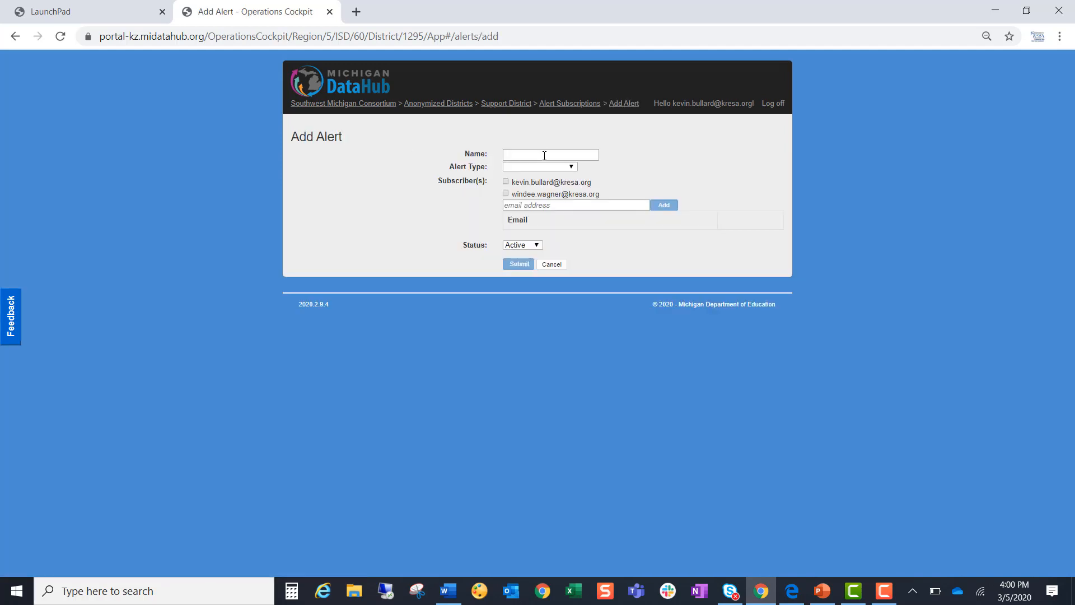
pyautogui.click(545, 156)
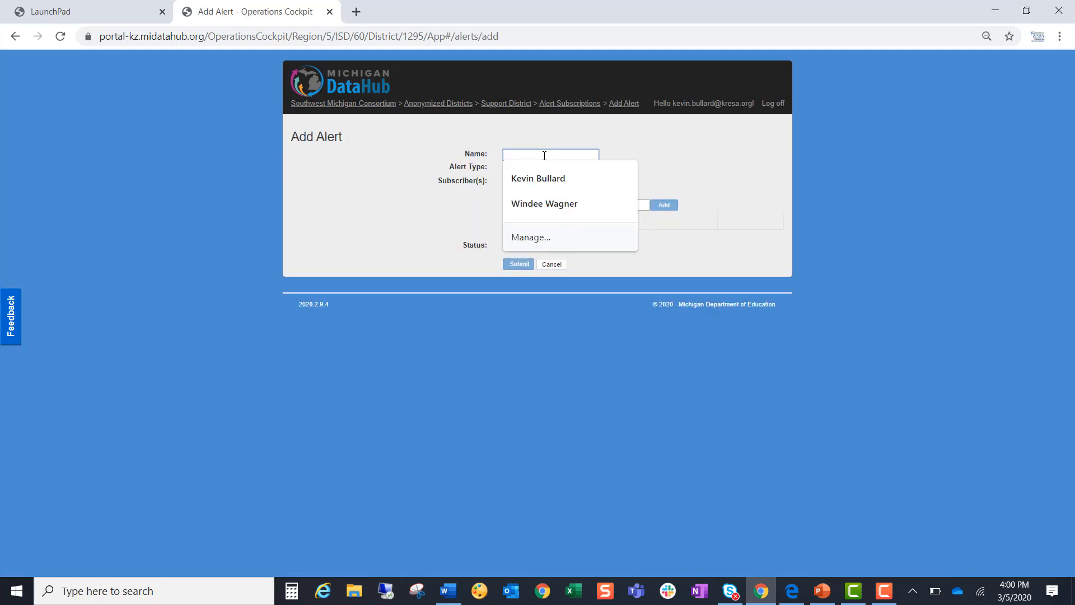
pyautogui.write('New user ad')
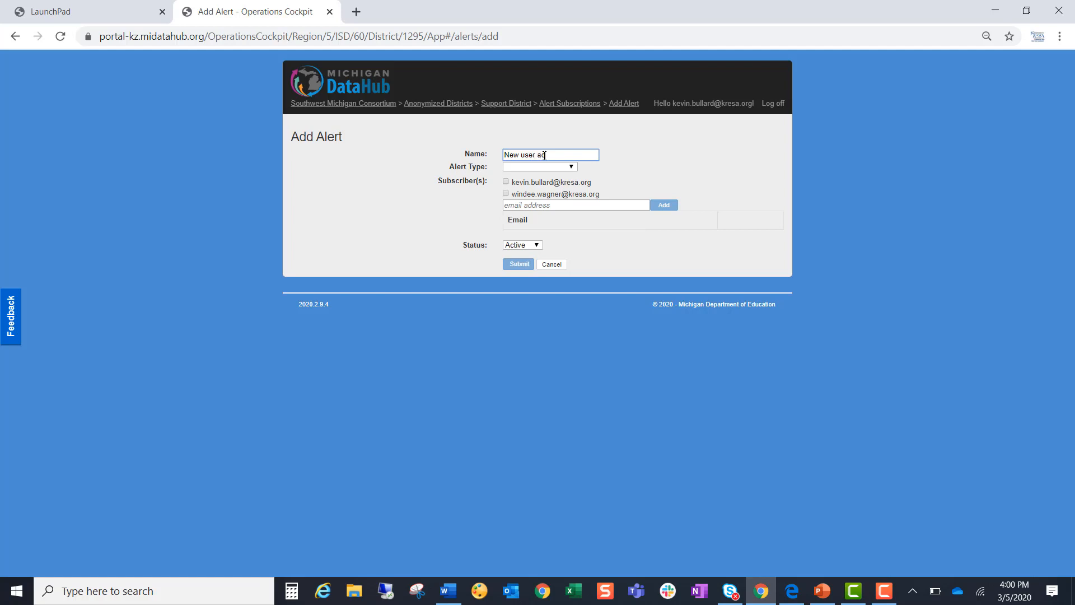
pyautogui.write('ded')
# - Set the alert type to Audited Activity and choose User Added as the audited activity
pyautogui.click(549, 168)
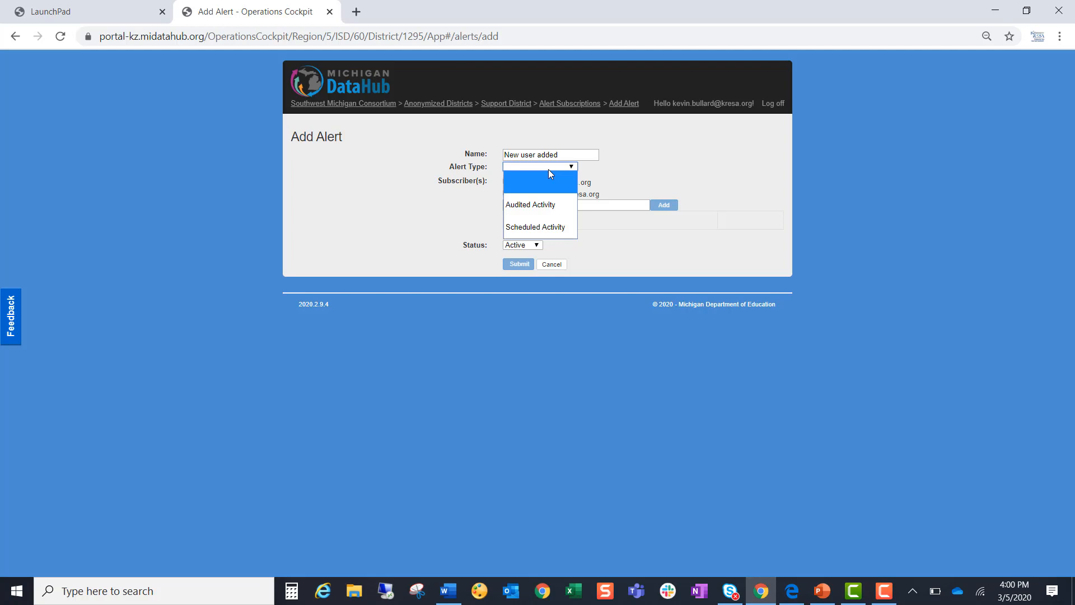
pyautogui.click(555, 209)
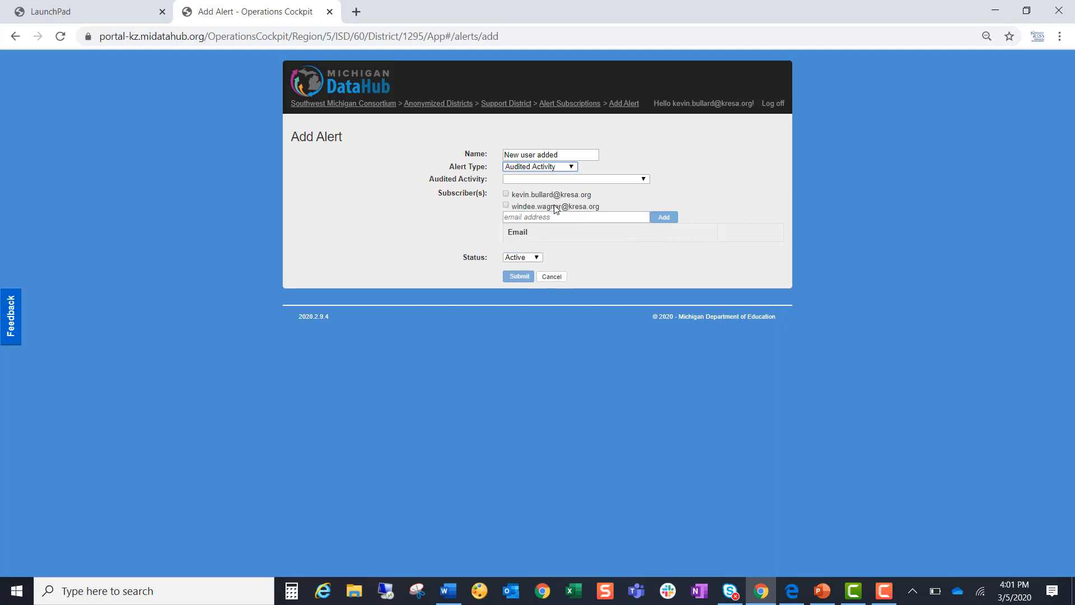
pyautogui.click(532, 179)
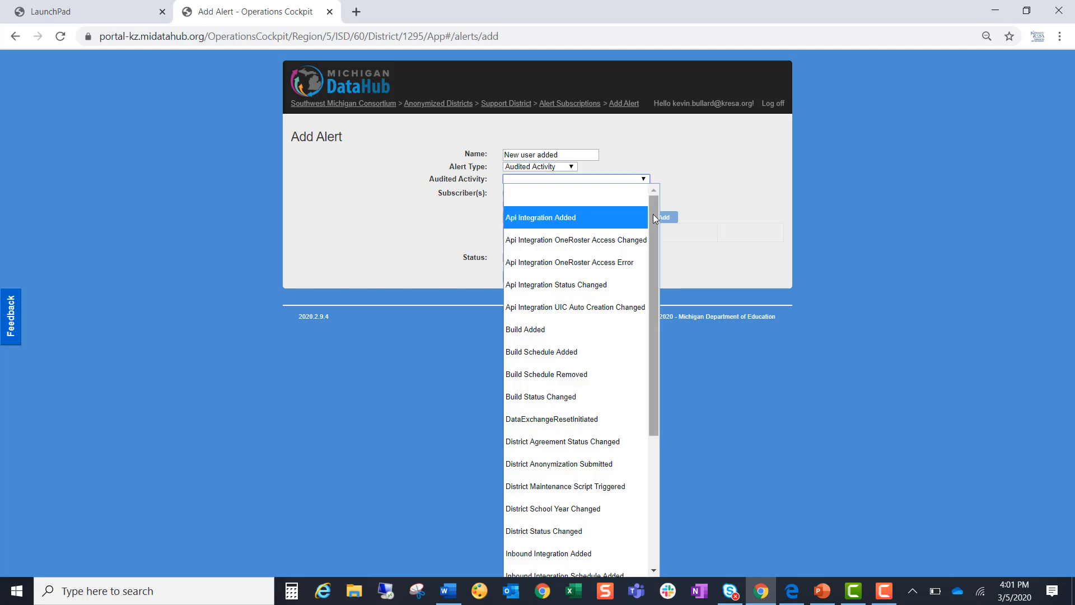
pyautogui.moveTo(654, 218); pyautogui.dragTo(651, 392)
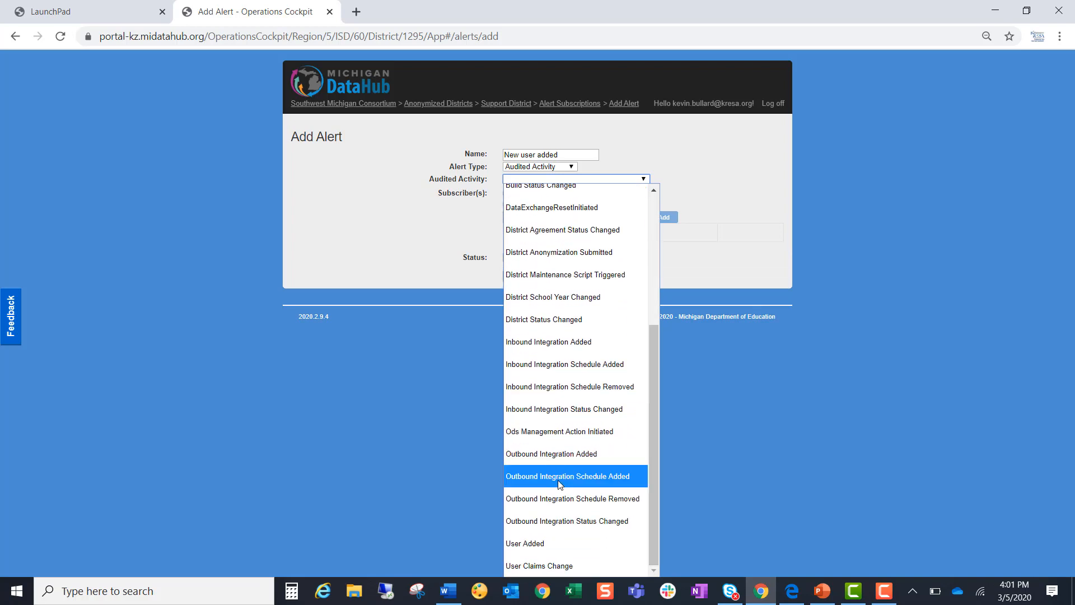
pyautogui.click(551, 544)
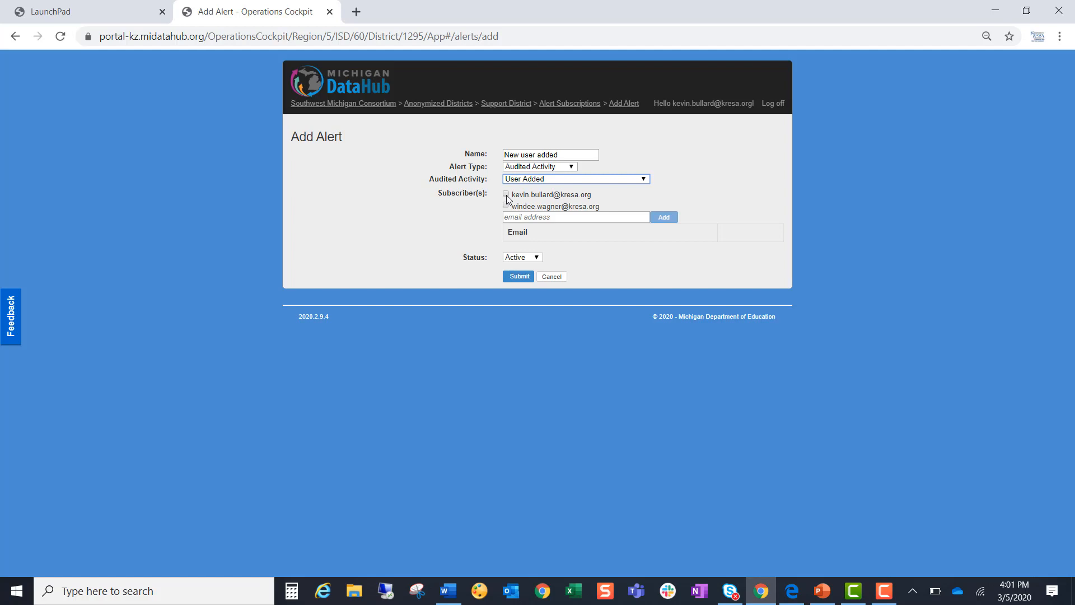
# - Open the Support District page in a separate browser tab to view its authorized users, and return to the alert form
pyautogui.rightClick(495, 106)
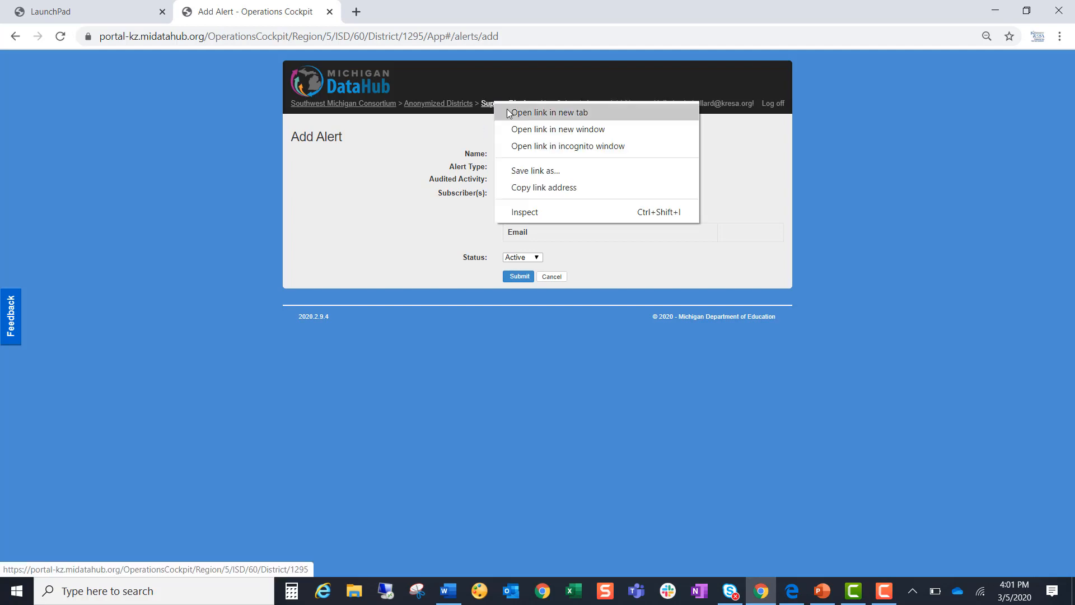
pyautogui.click(509, 111)
pyautogui.click(408, 12)
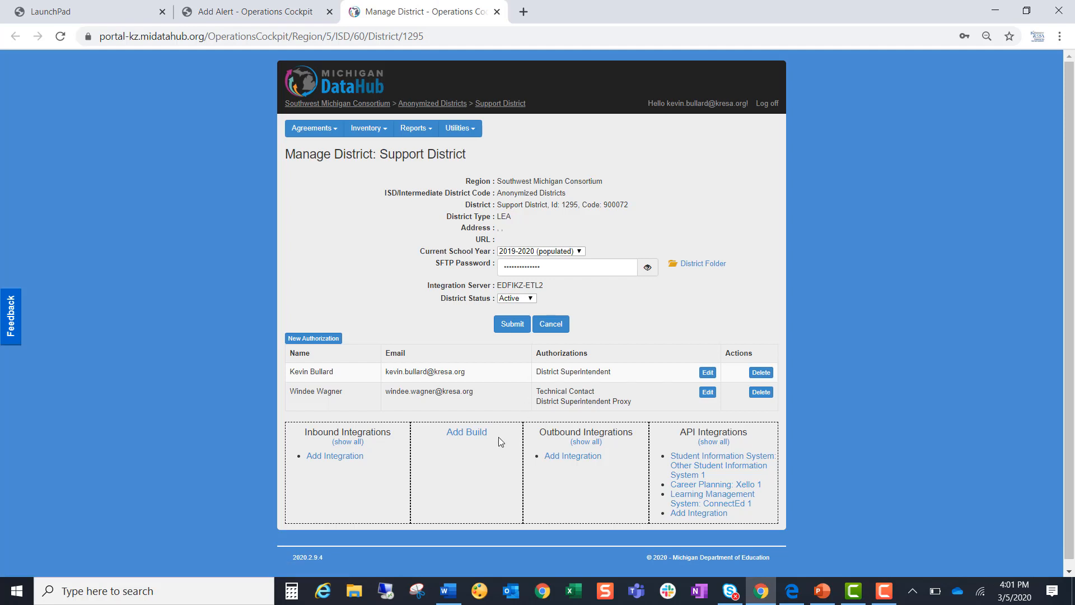
pyautogui.click(292, 8)
# - Subscribe both listed district contacts to the alert and add another recipient's e-mail address
pyautogui.click(506, 194)
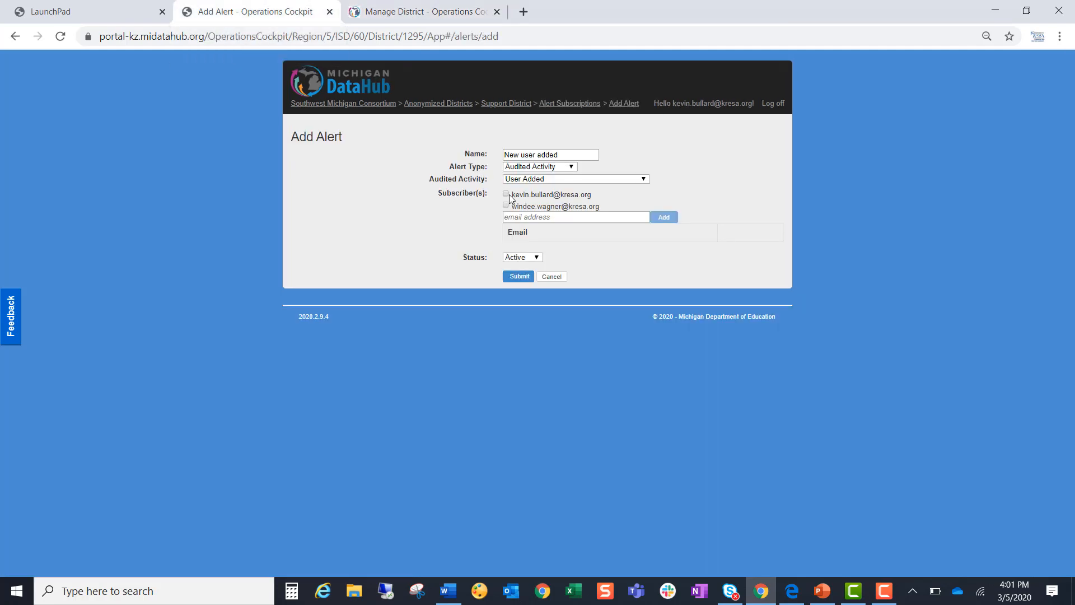
pyautogui.click(506, 206)
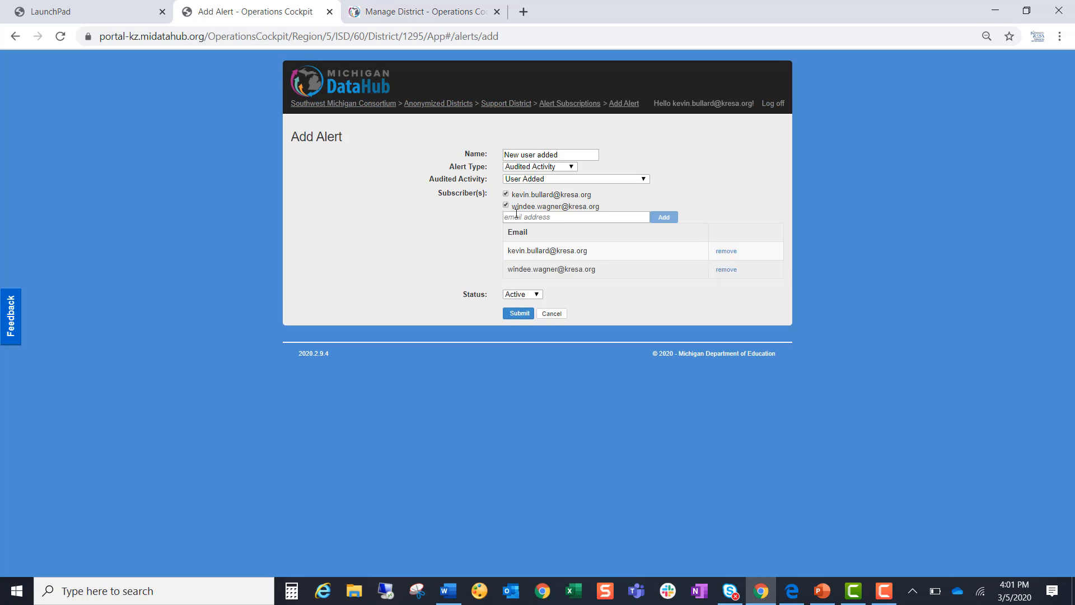
pyautogui.click(516, 216)
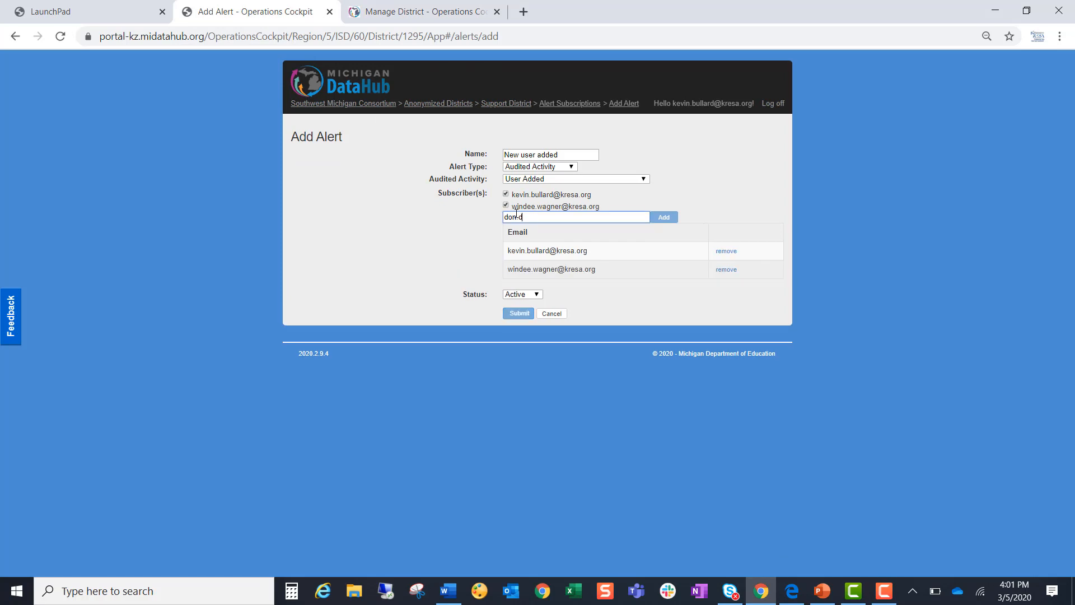
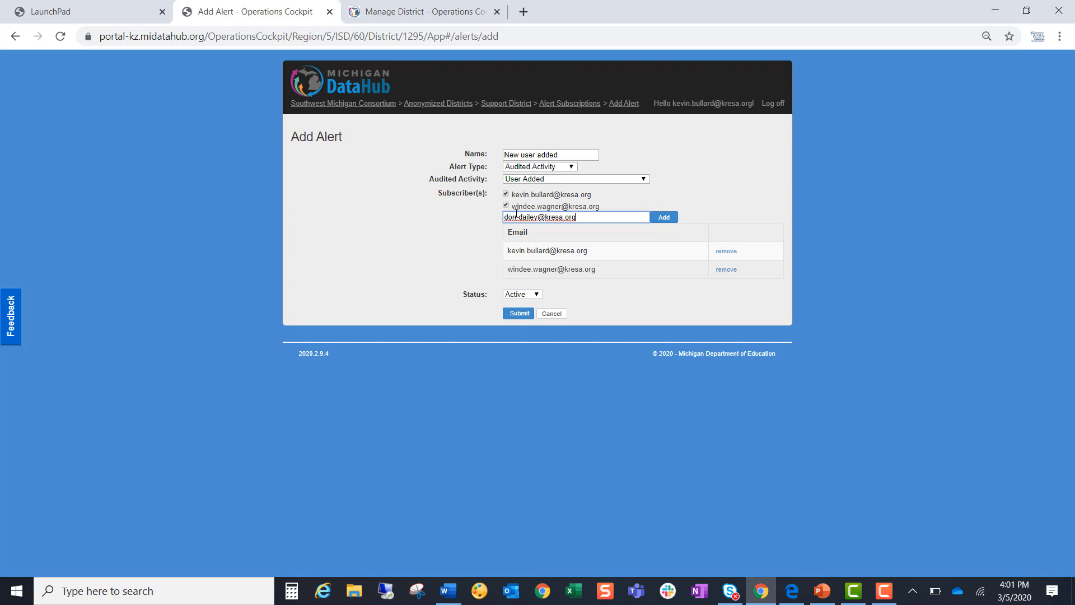
pyautogui.click(661, 218)
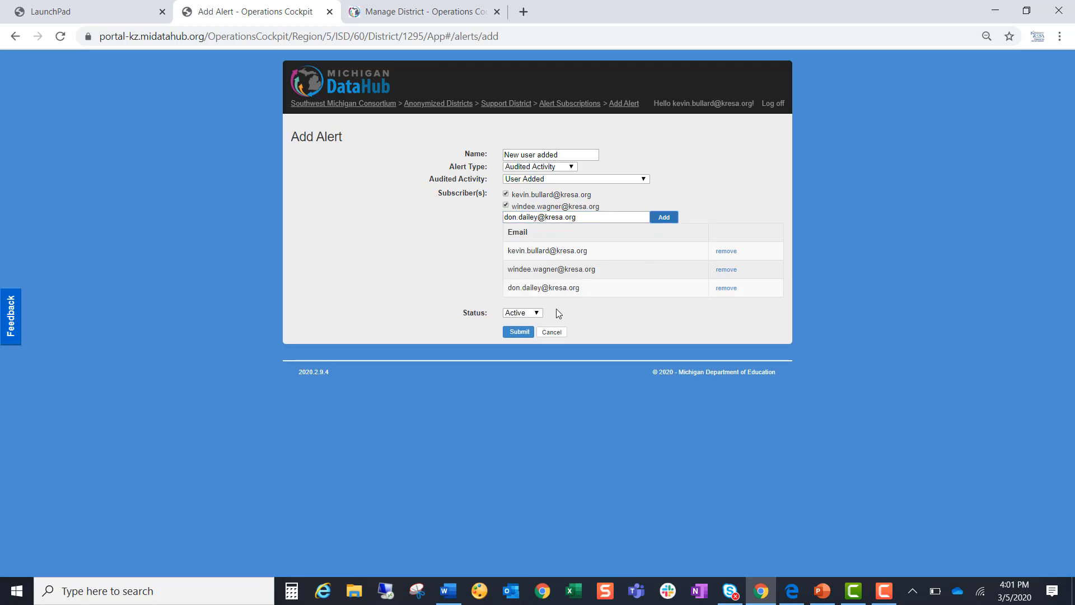
# - Review the status options, keep the alert Active, and submit it
pyautogui.click(537, 316)
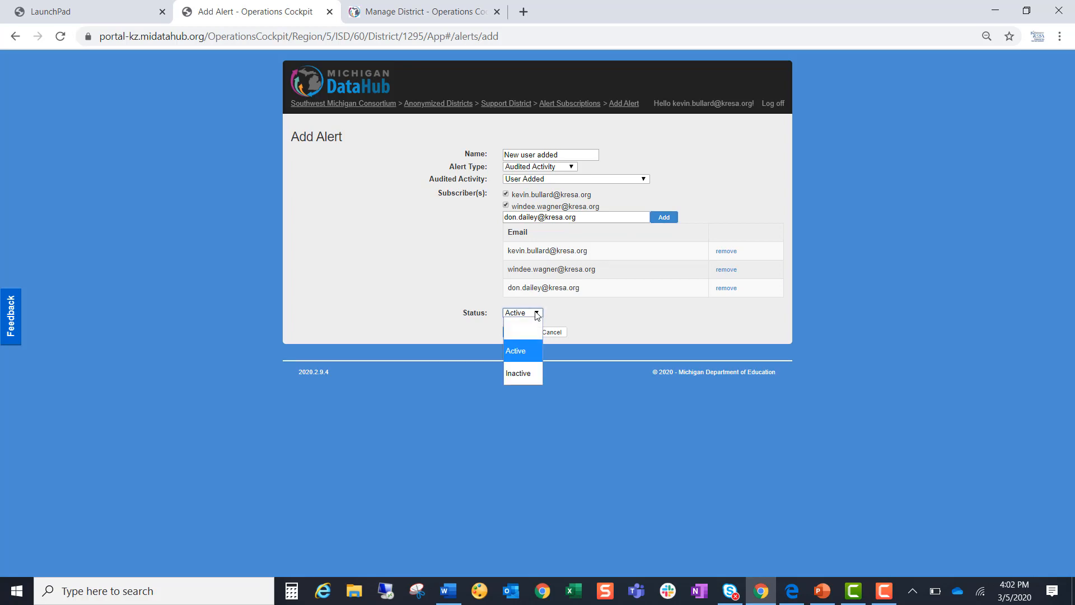
pyautogui.click(538, 315)
pyautogui.click(519, 333)
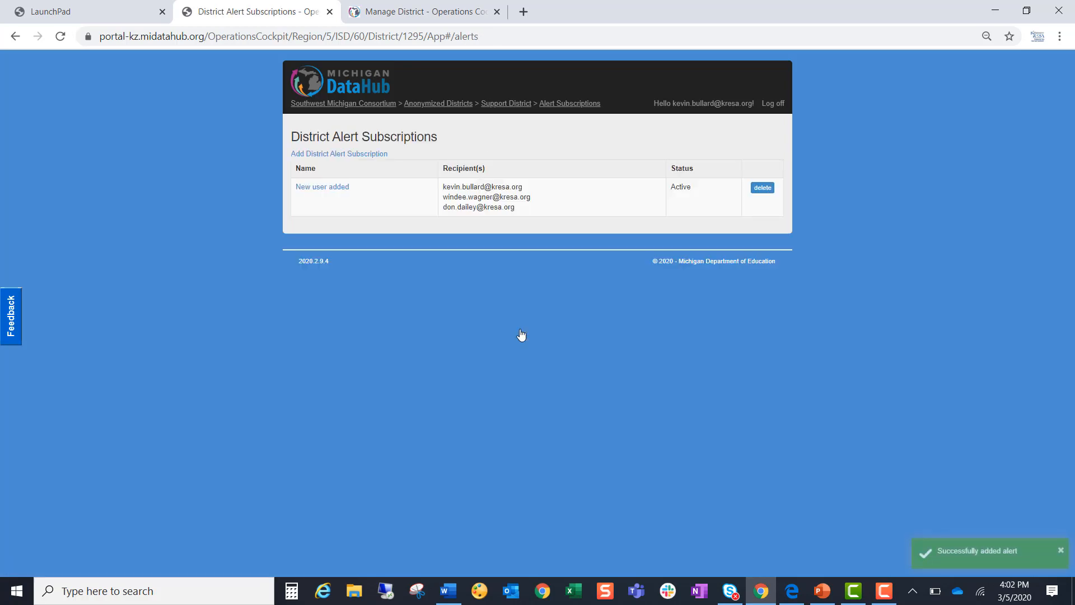
# - Open the district's alert subscriptions from the separate Support District page and check the saved alert's recipients
pyautogui.click(422, 8)
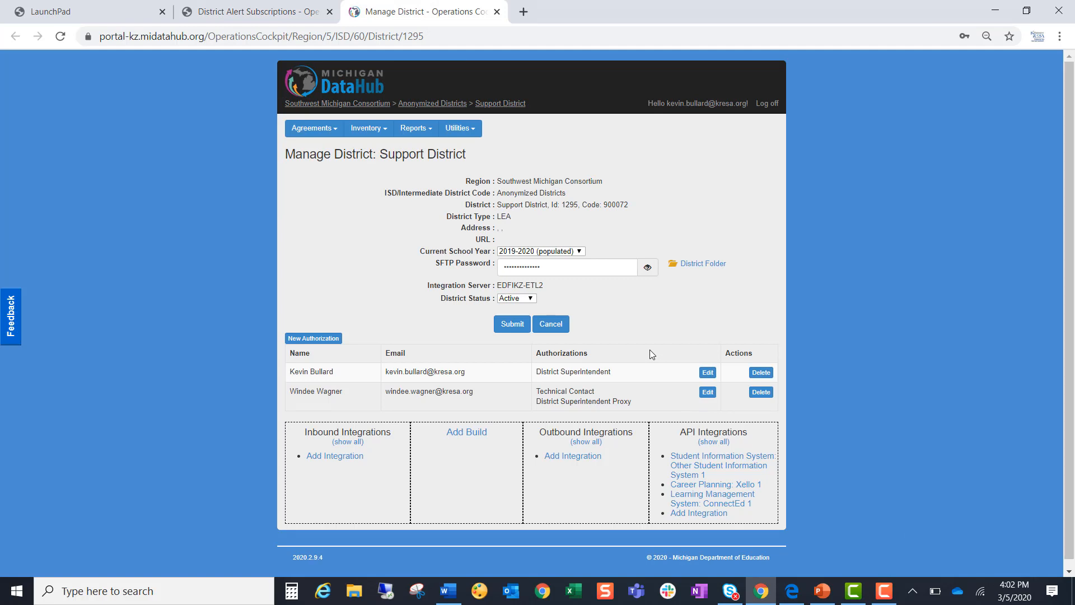
pyautogui.click(469, 129)
pyautogui.click(472, 227)
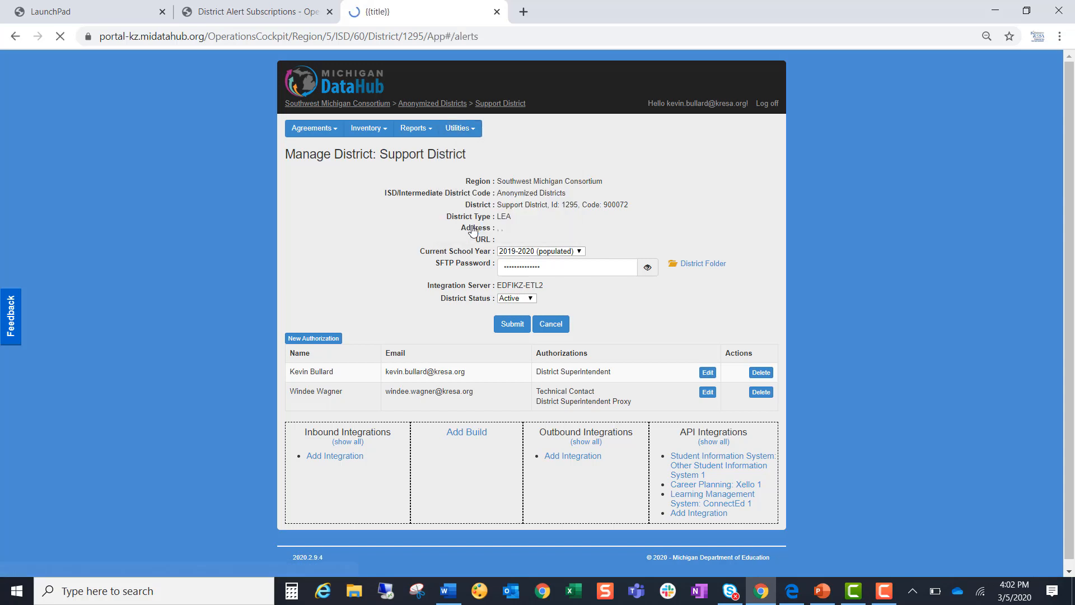
pyautogui.moveTo(516, 211); pyautogui.dragTo(442, 184)
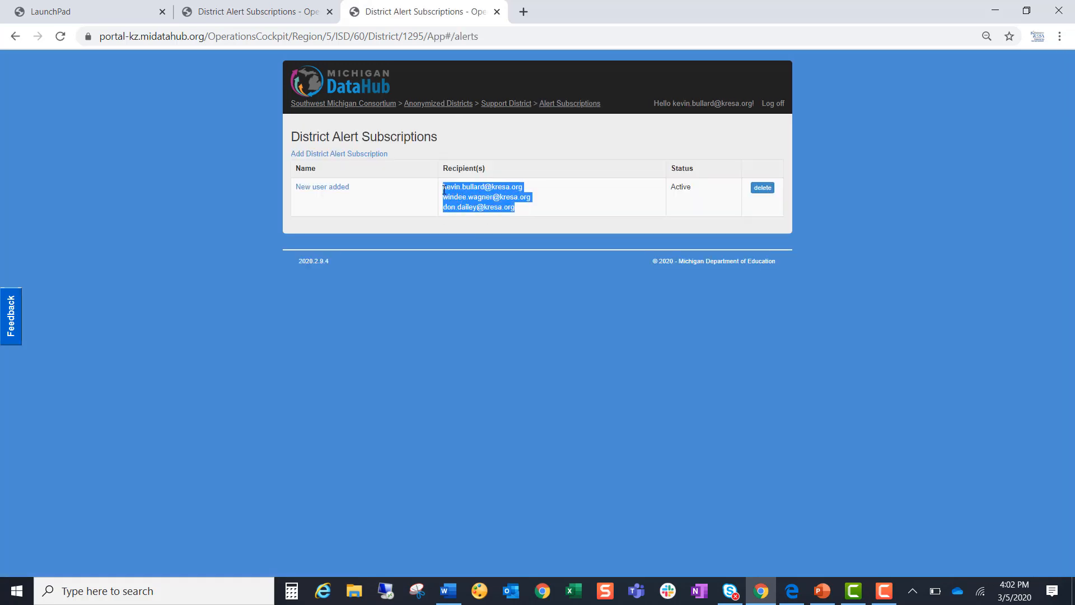
# - Try removing and re-adding the second subscriber of the "New user added" alert, and cancel the edit
pyautogui.click(343, 188)
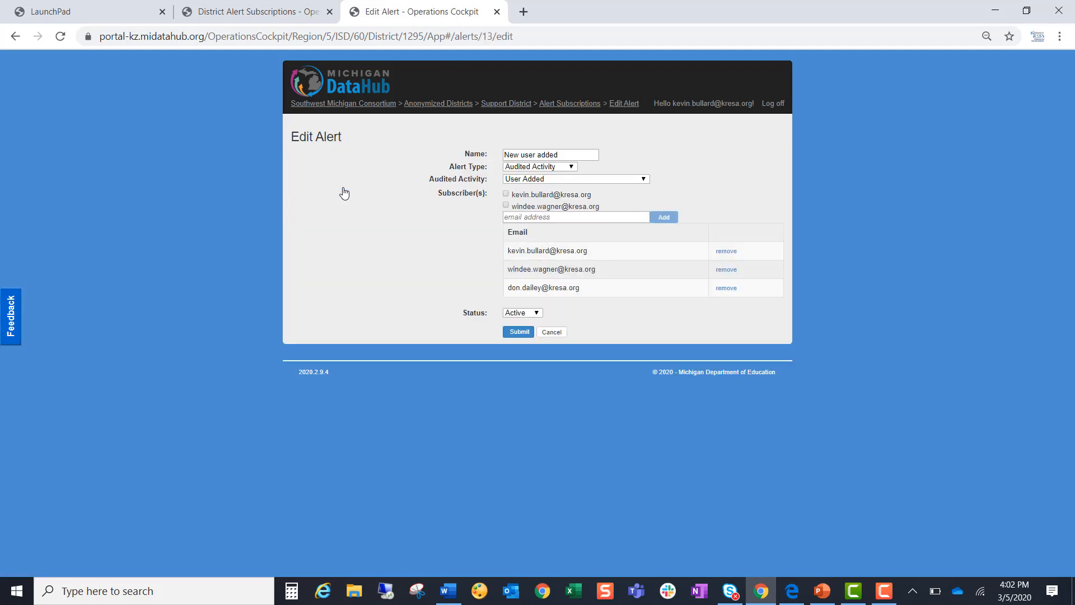
pyautogui.click(724, 271)
pyautogui.click(613, 336)
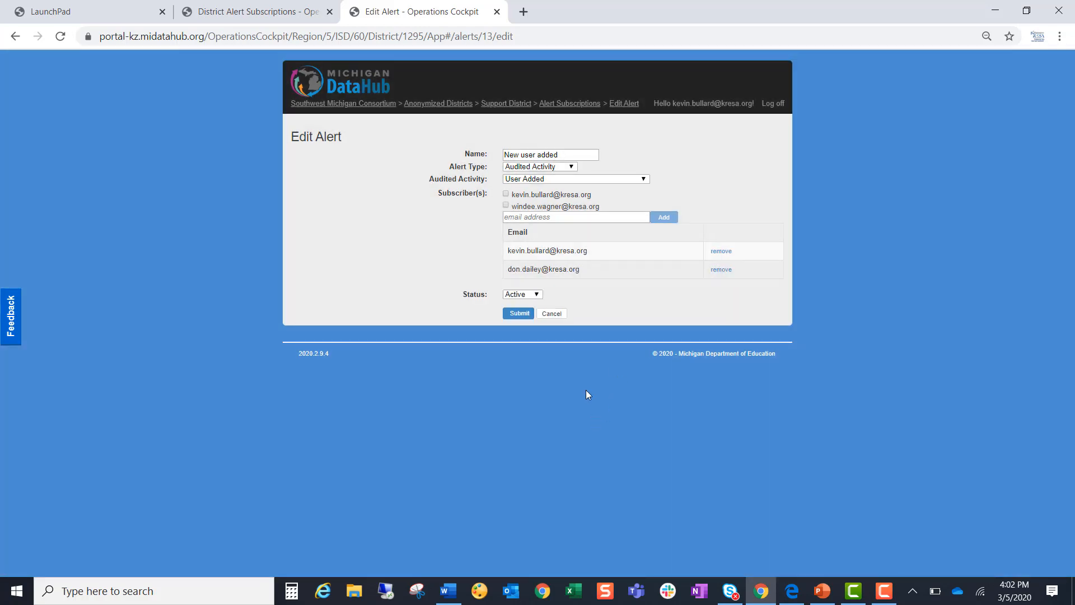
pyautogui.click(506, 205)
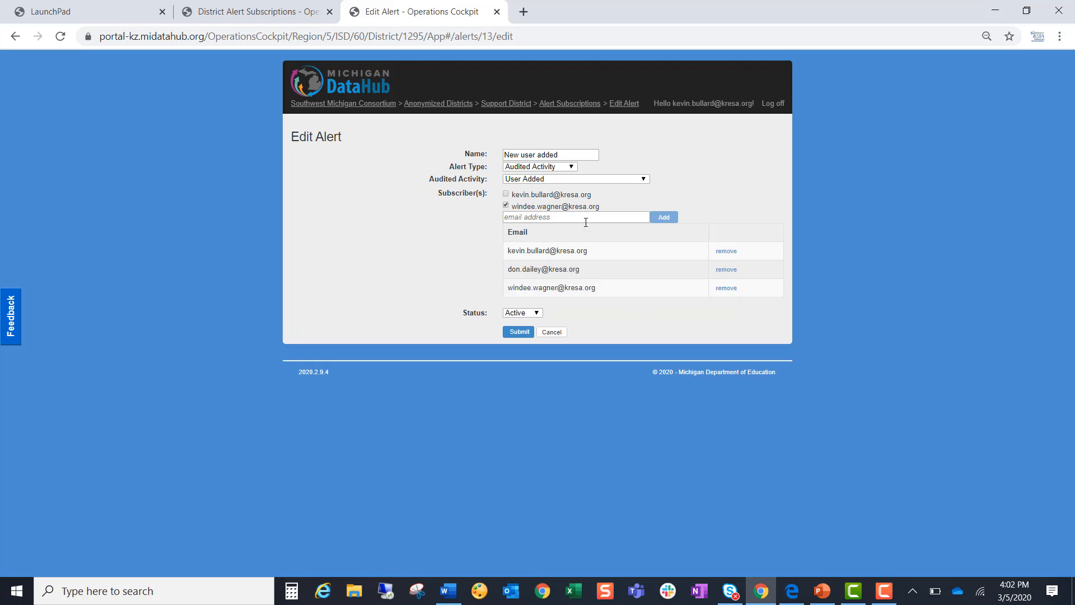
pyautogui.click(536, 167)
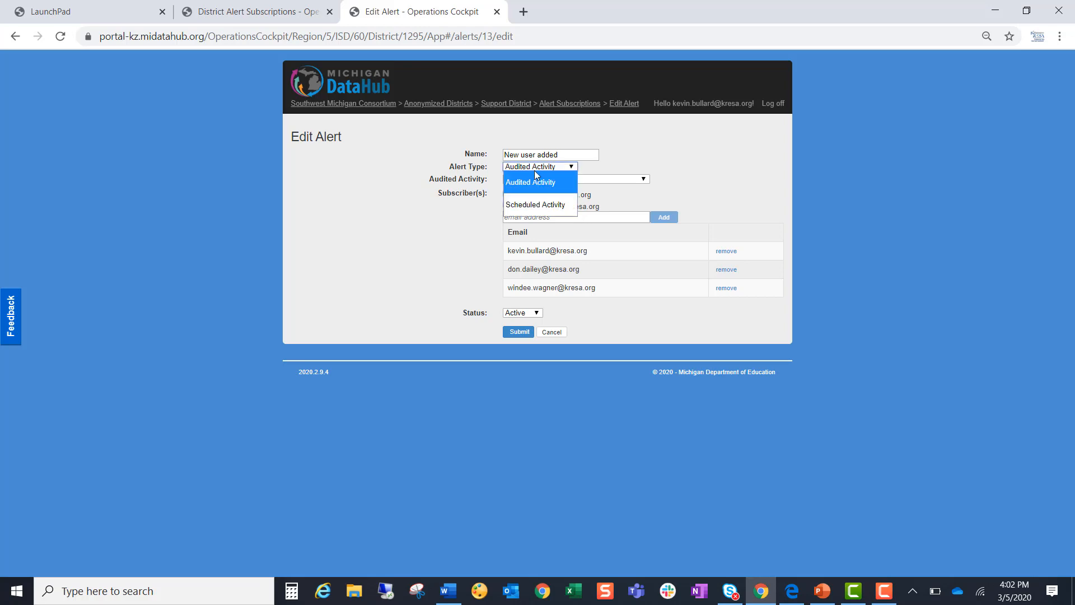
pyautogui.click(663, 322)
pyautogui.click(552, 333)
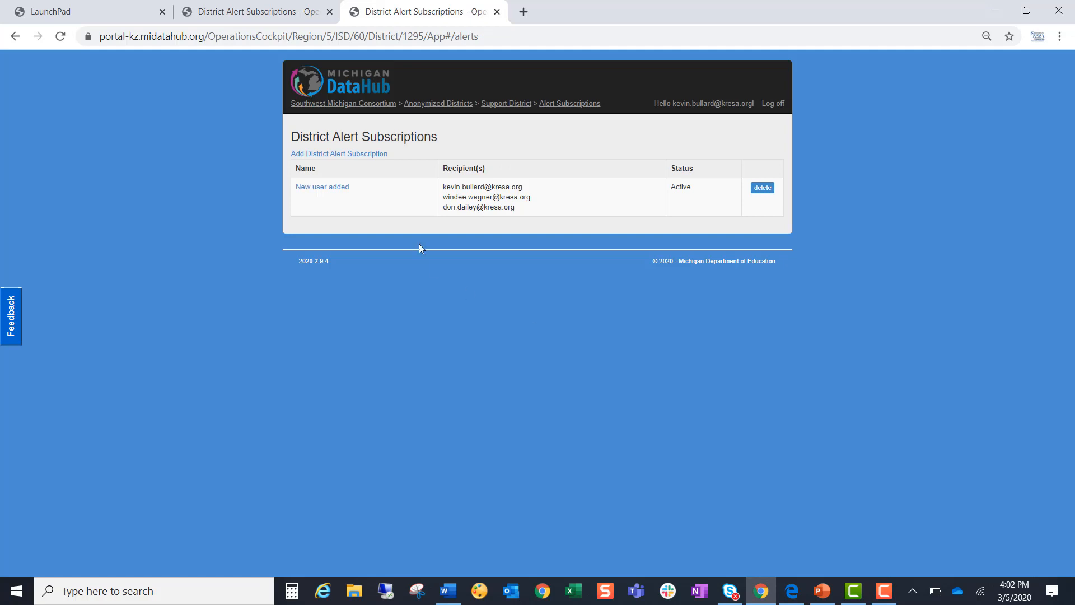
# - Start another district alert subscription and name it "Data Change > 1 day"
pyautogui.click(371, 154)
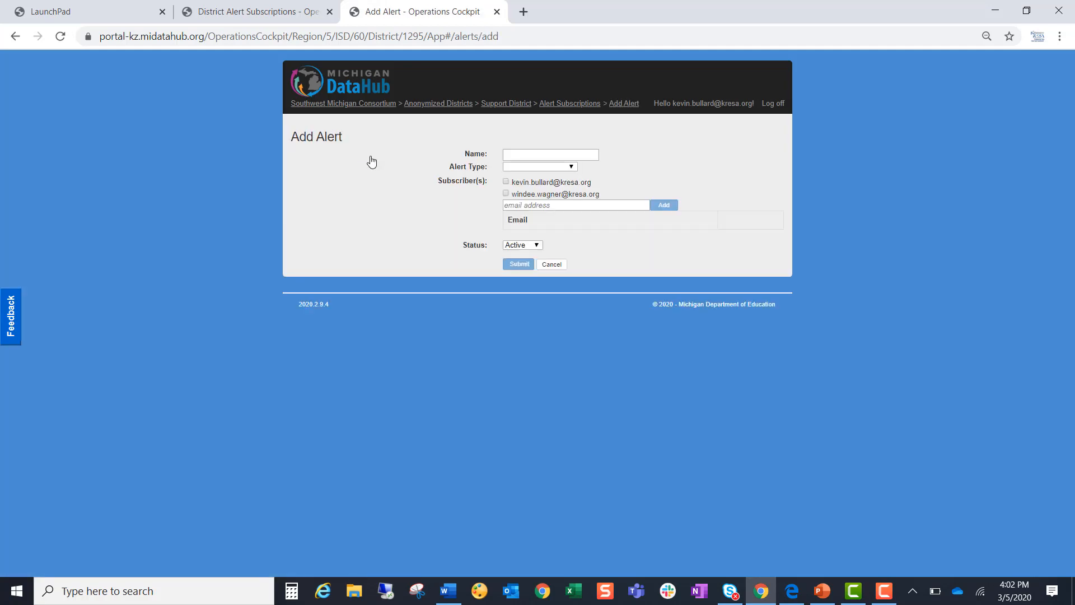
pyautogui.click(539, 154)
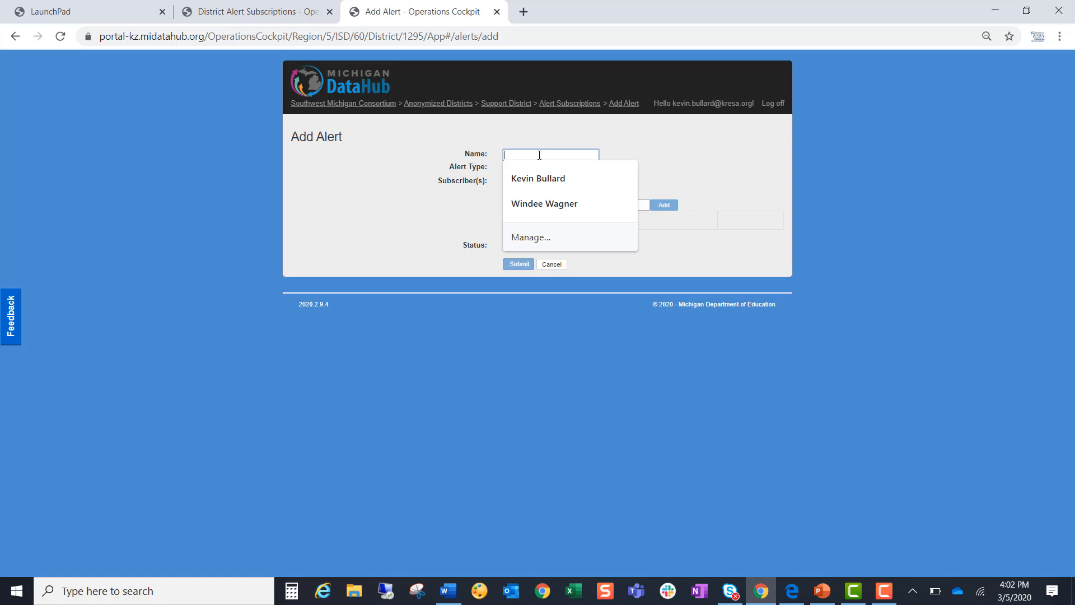
pyautogui.write('Data')
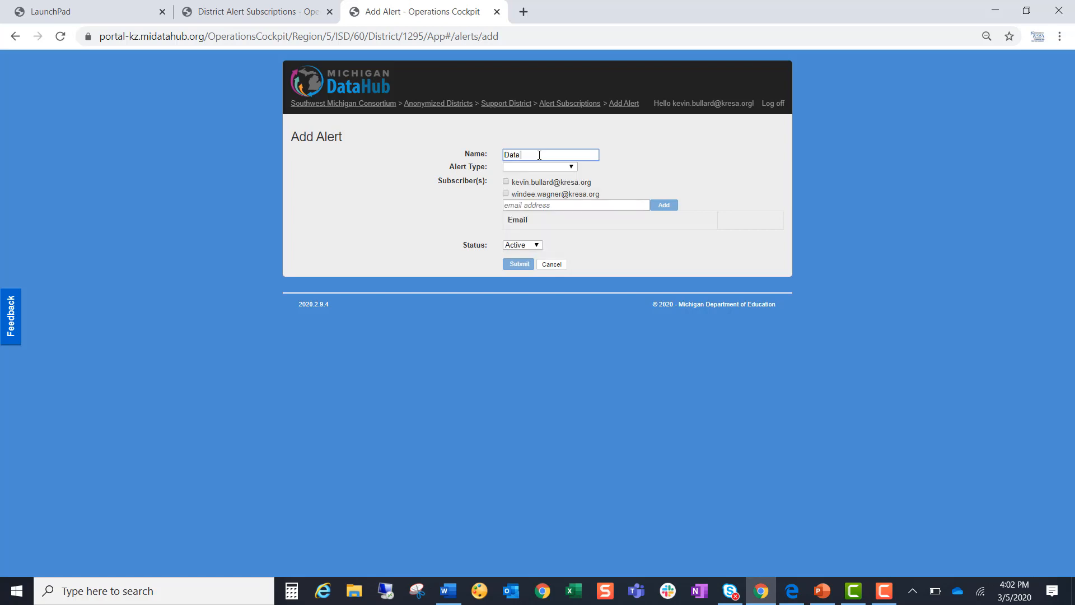
pyautogui.write(' Change > 1 day')
# - Set the alert type to Scheduled Activity and choose Data Freshness as the scheduled activity
pyautogui.click(541, 167)
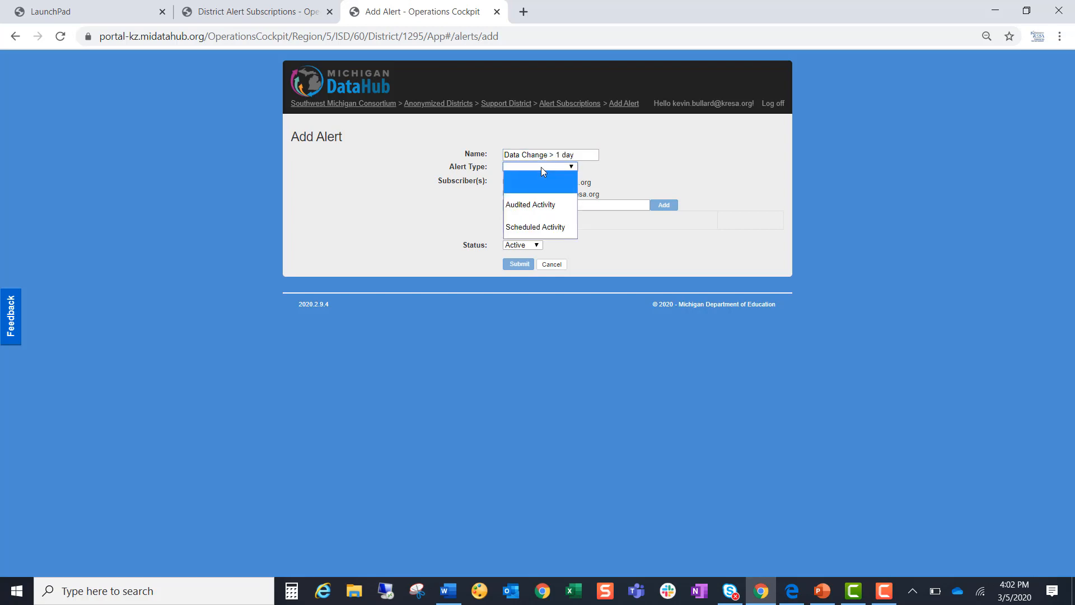
pyautogui.click(545, 226)
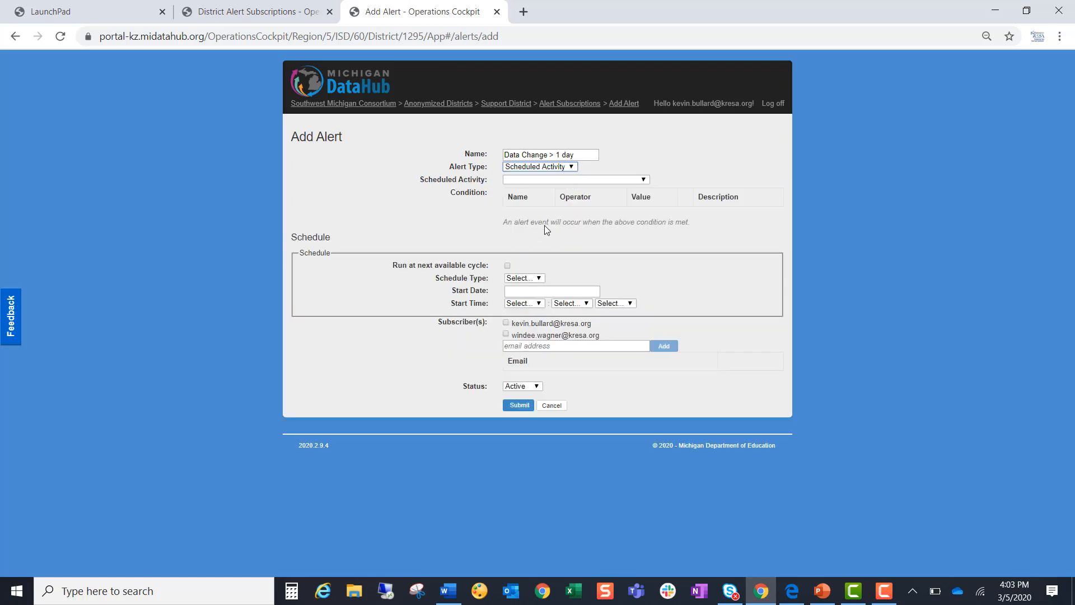
pyautogui.click(551, 180)
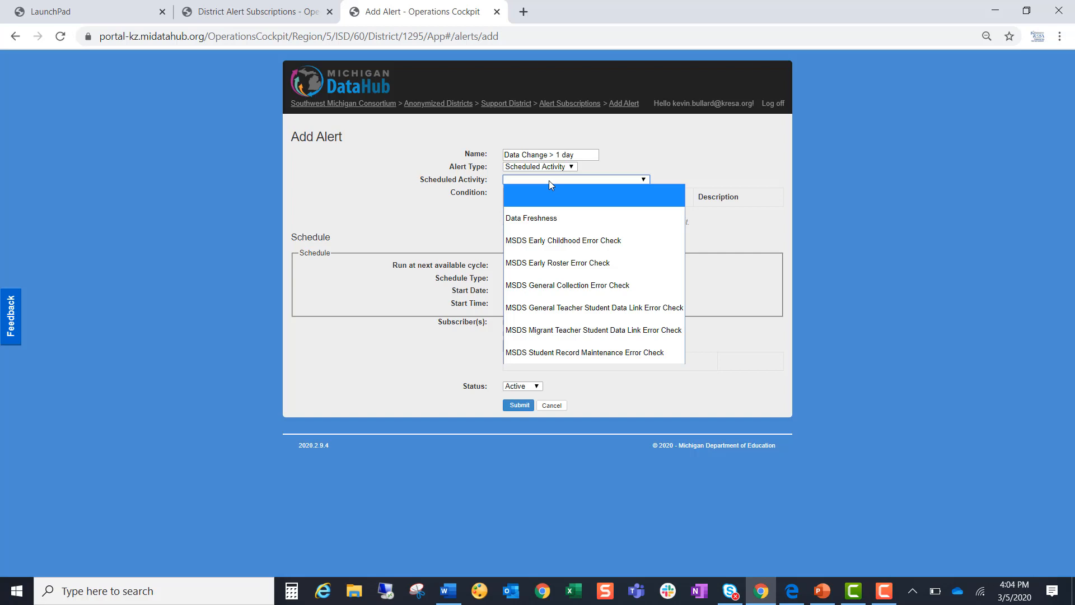
pyautogui.click(555, 226)
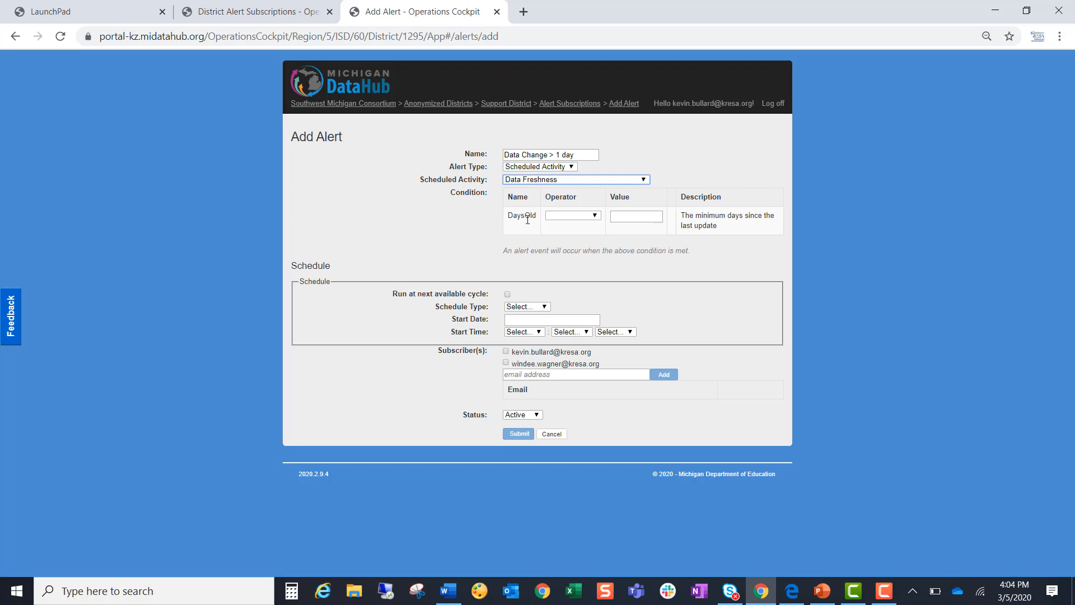
# - Set the Data Freshness condition to trigger when DaysOld is greater than 1
pyautogui.click(569, 216)
pyautogui.click(566, 276)
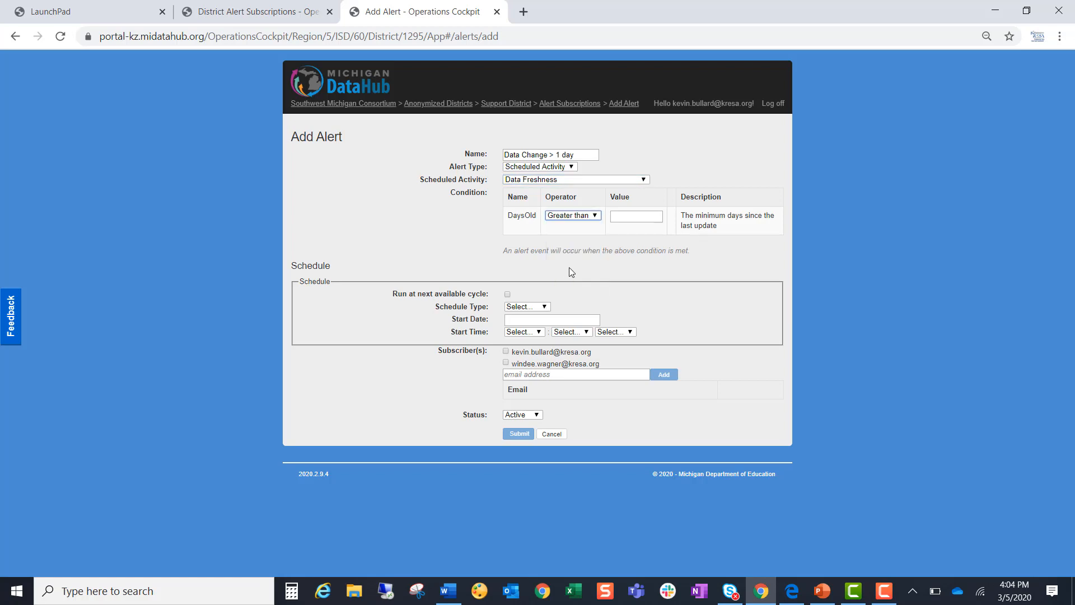
pyautogui.click(625, 216)
pyautogui.write('1')
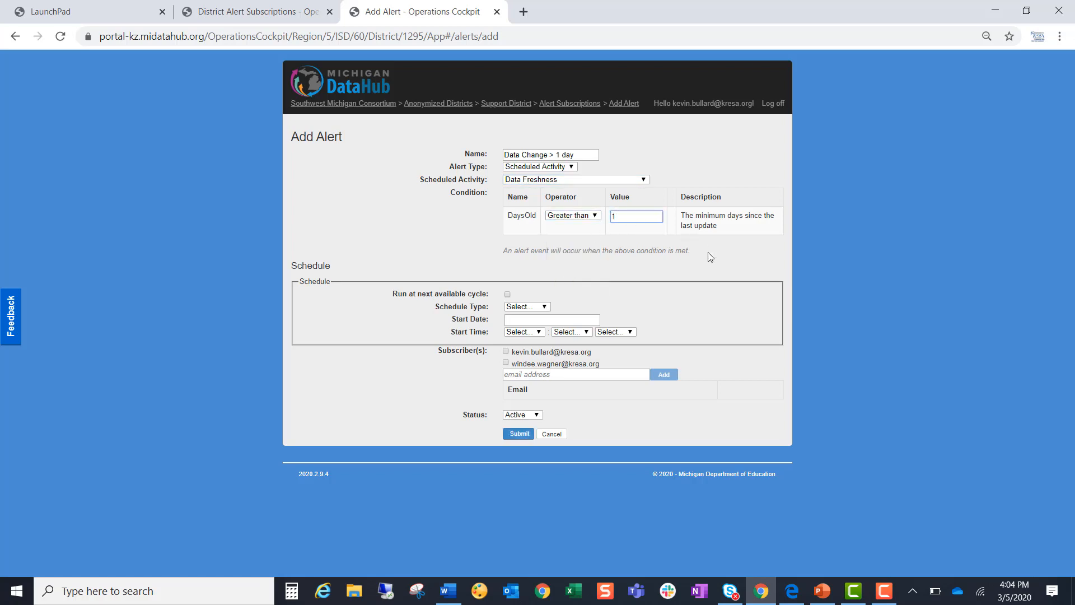
pyautogui.click(841, 323)
# - Try the Daily schedule type for the new alert
pyautogui.click(520, 307)
pyautogui.click(525, 308)
pyautogui.click(527, 312)
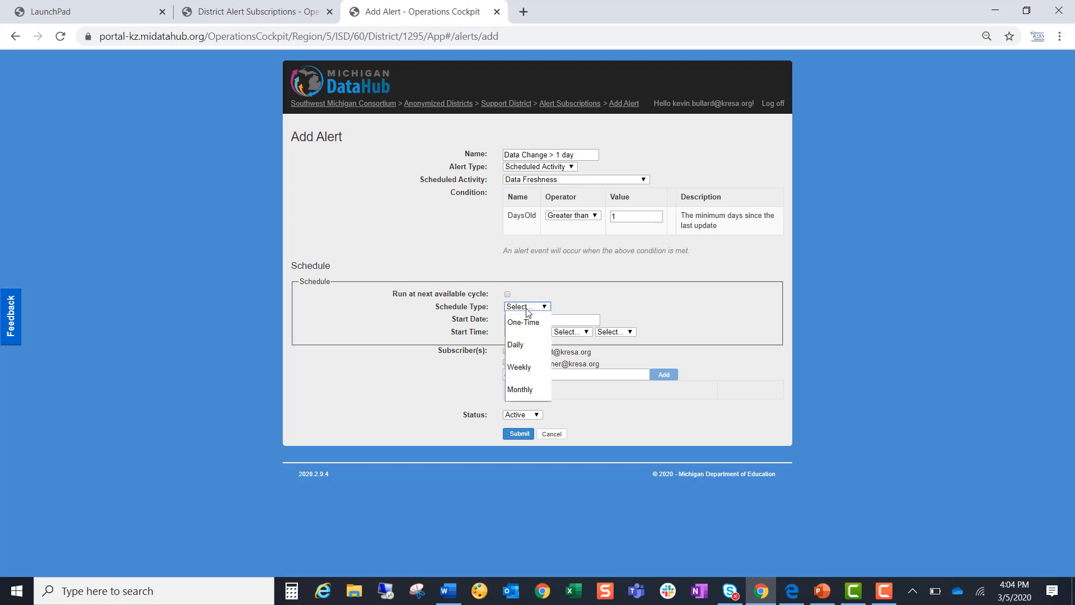
pyautogui.click(530, 345)
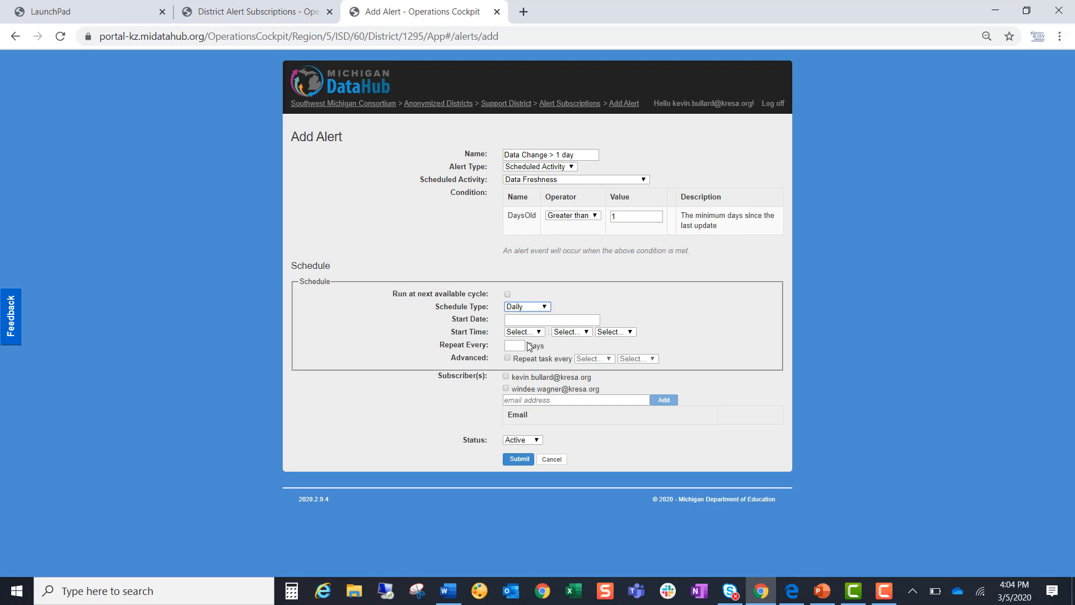
# - Set the alert's schedule type to Weekly with a start date of 03/06/2020
pyautogui.click(544, 307)
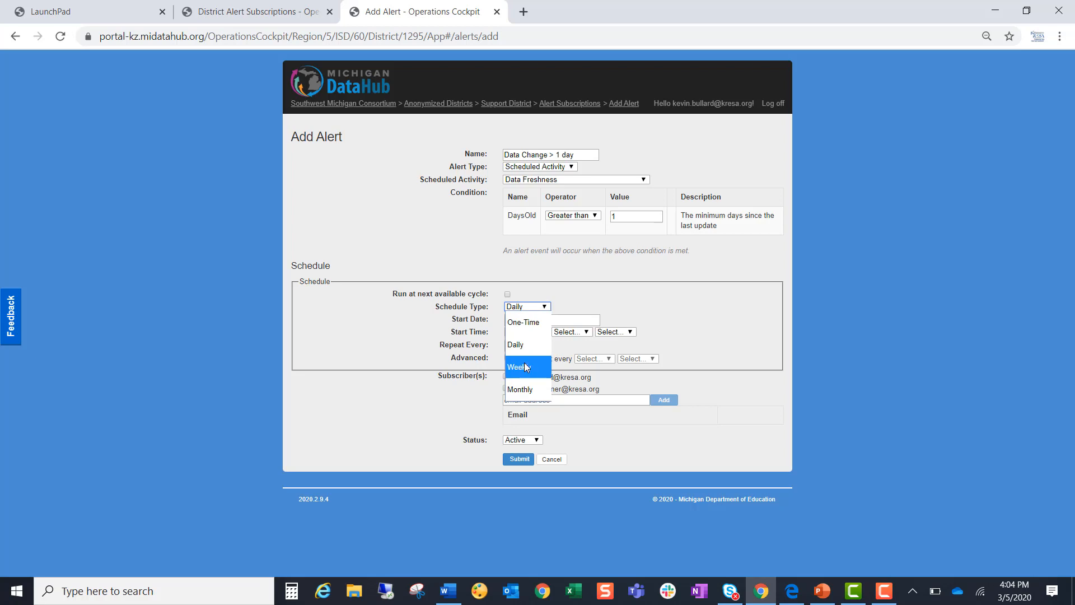
pyautogui.click(526, 367)
pyautogui.click(525, 320)
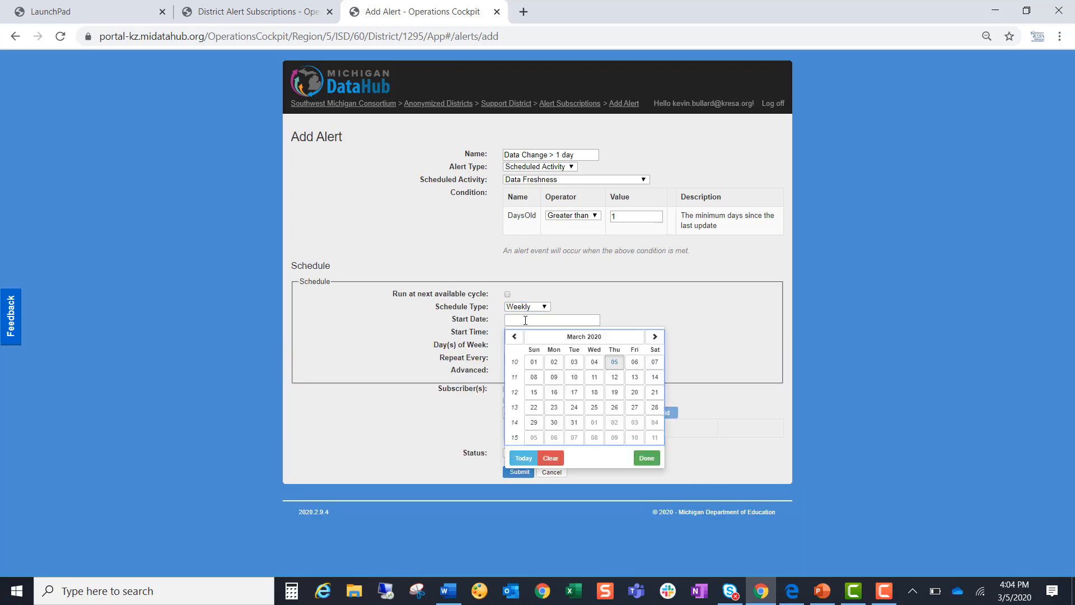
pyautogui.click(635, 363)
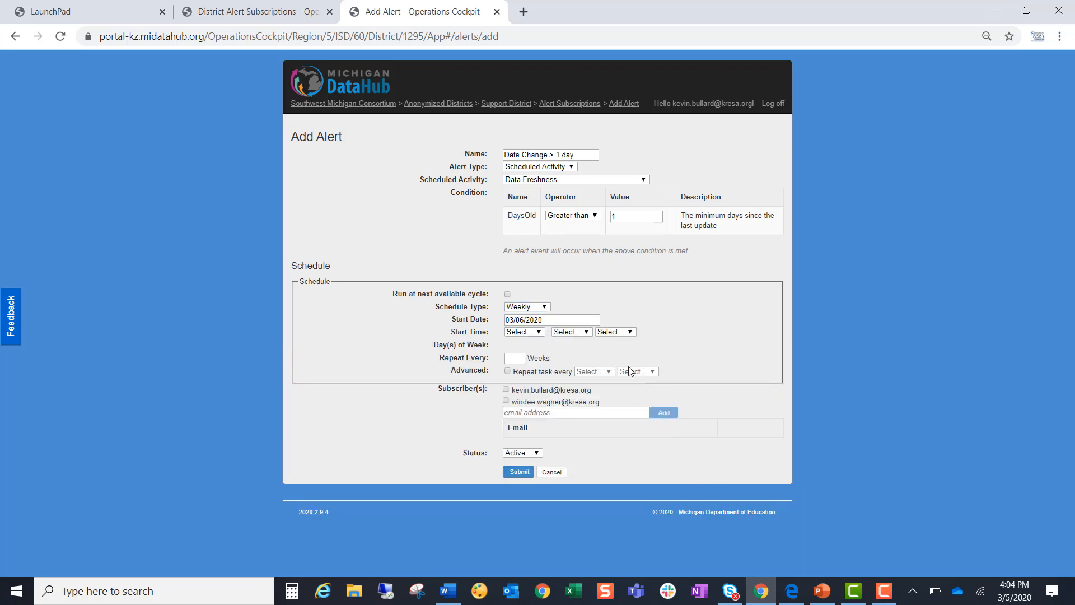
# - Set the schedule's start time to 10:50 PM and have it repeat every 1 week
pyautogui.click(528, 333)
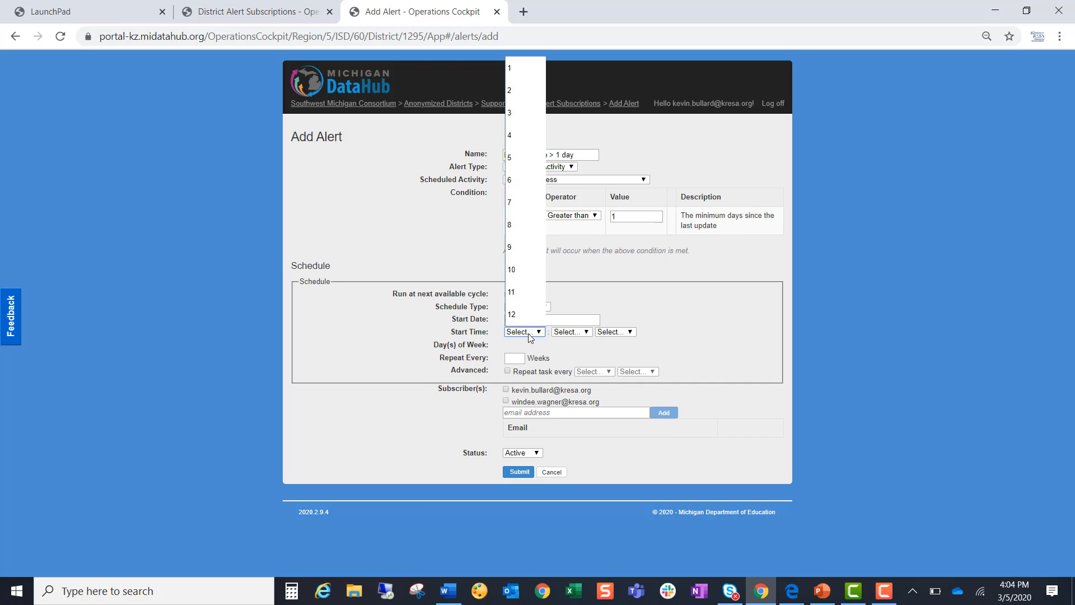
pyautogui.click(523, 270)
pyautogui.click(572, 334)
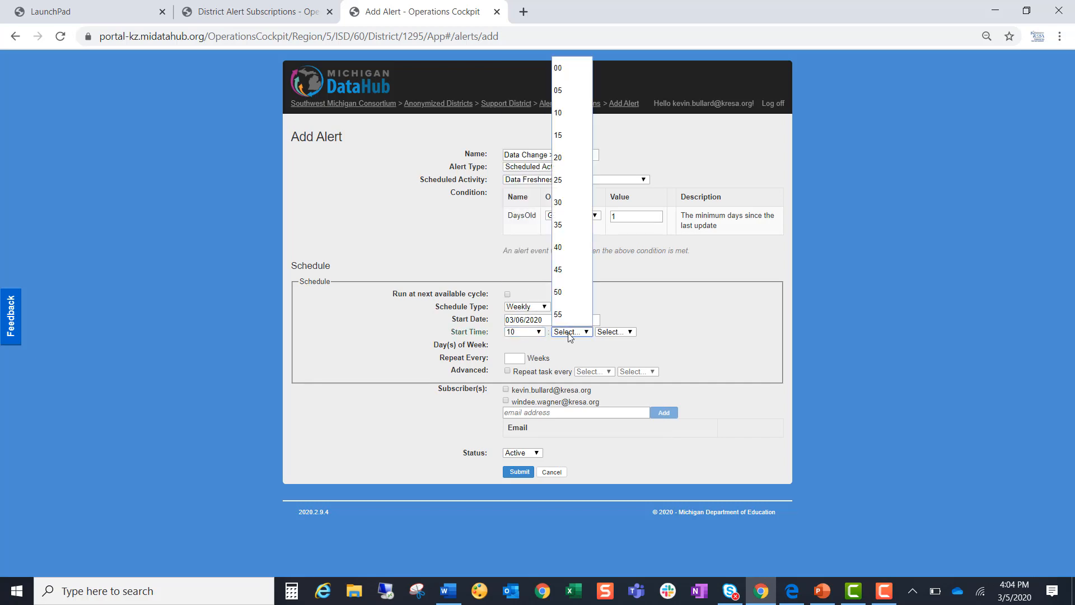
pyautogui.click(572, 291)
pyautogui.click(612, 332)
pyautogui.click(610, 369)
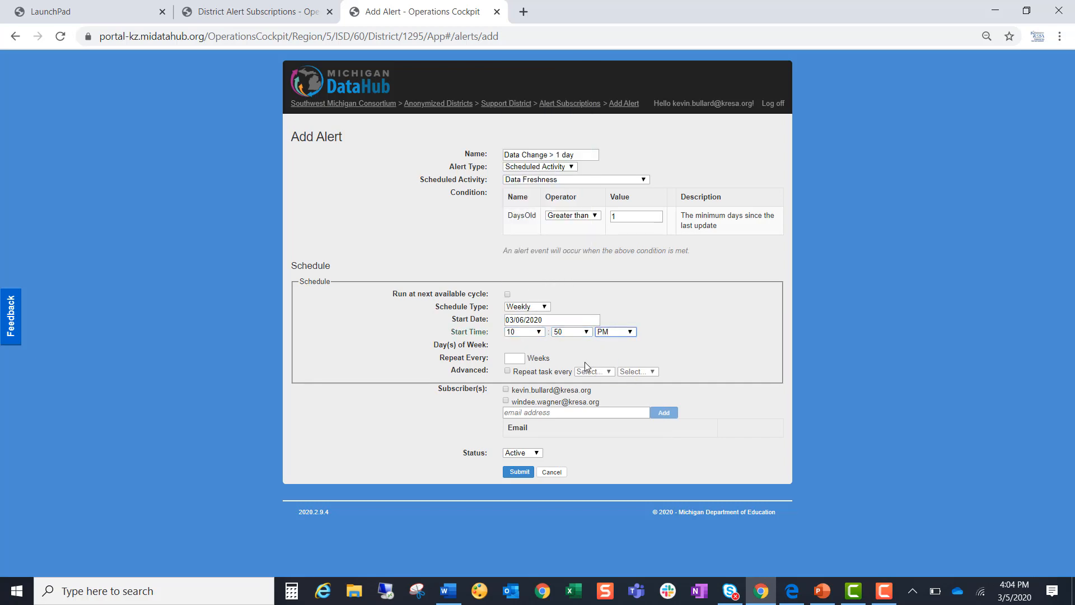
pyautogui.click(512, 358)
pyautogui.write('1')
# - Subscribe both listed users to the alert and add a third subscriber by entering their e-mail address
pyautogui.click(507, 390)
pyautogui.click(506, 401)
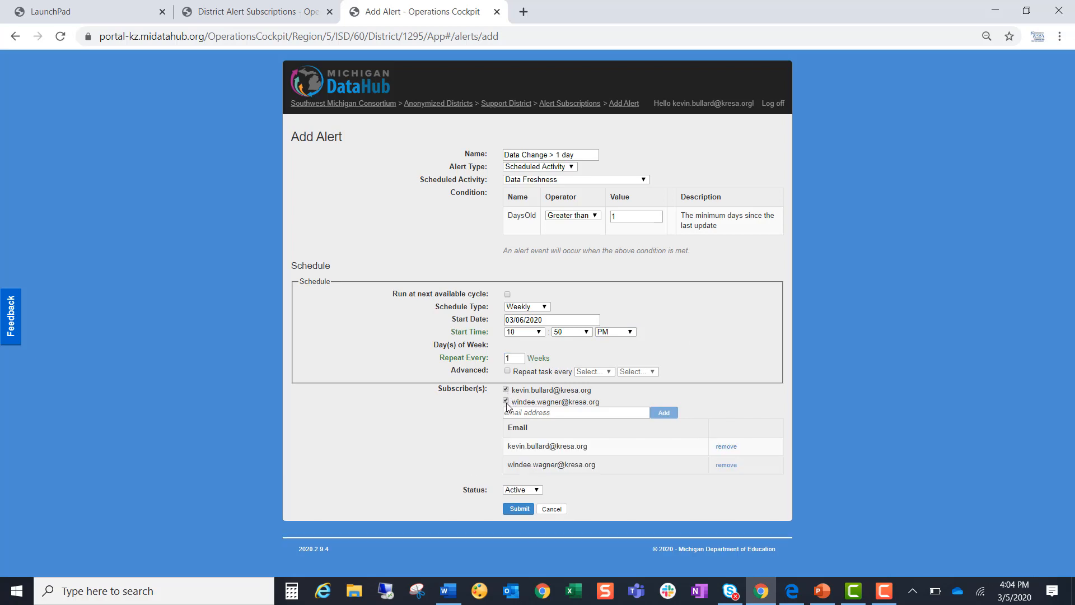
pyautogui.click(513, 412)
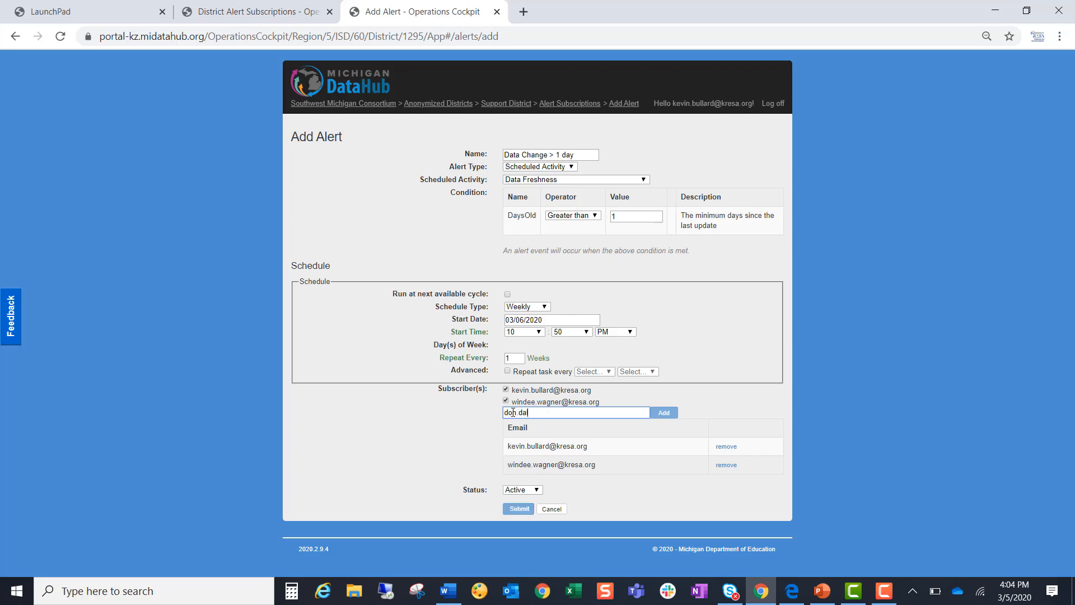
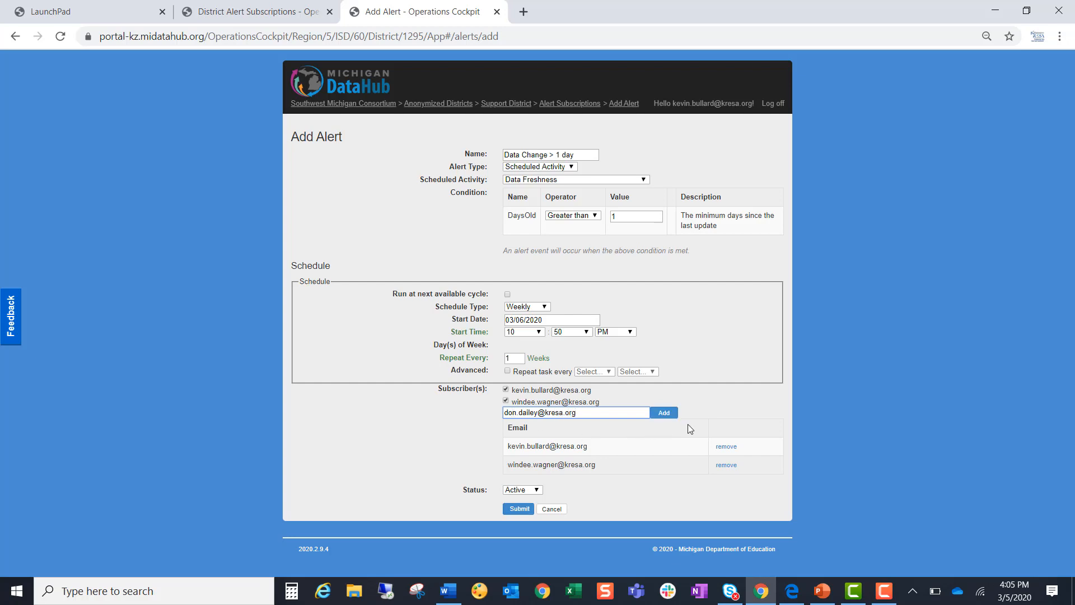
pyautogui.click(670, 414)
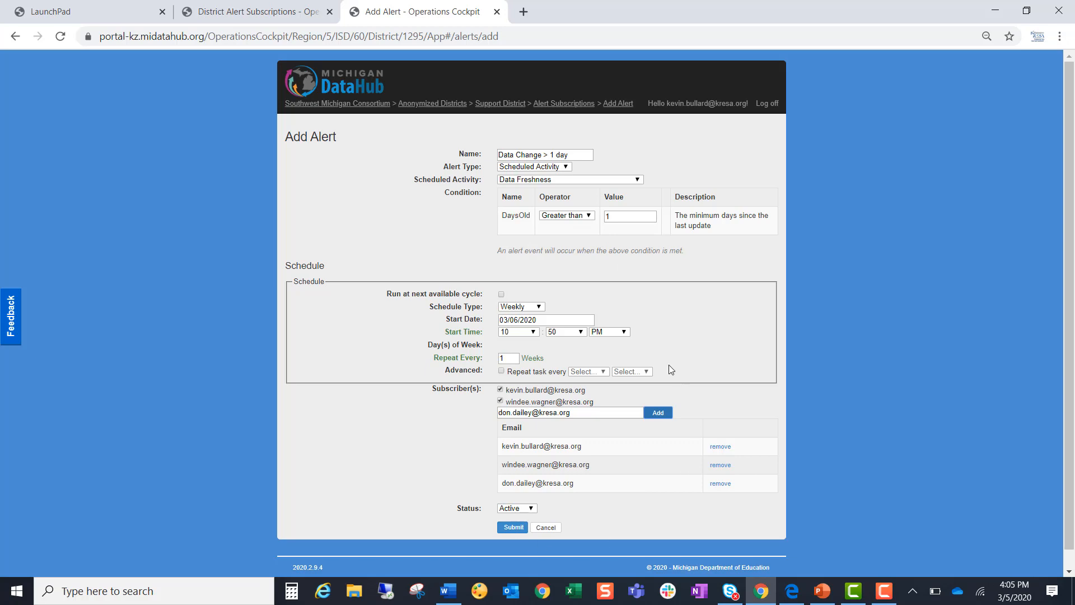
# - Enable running at the next available cycle and submit the new alert
pyautogui.click(501, 295)
pyautogui.click(514, 531)
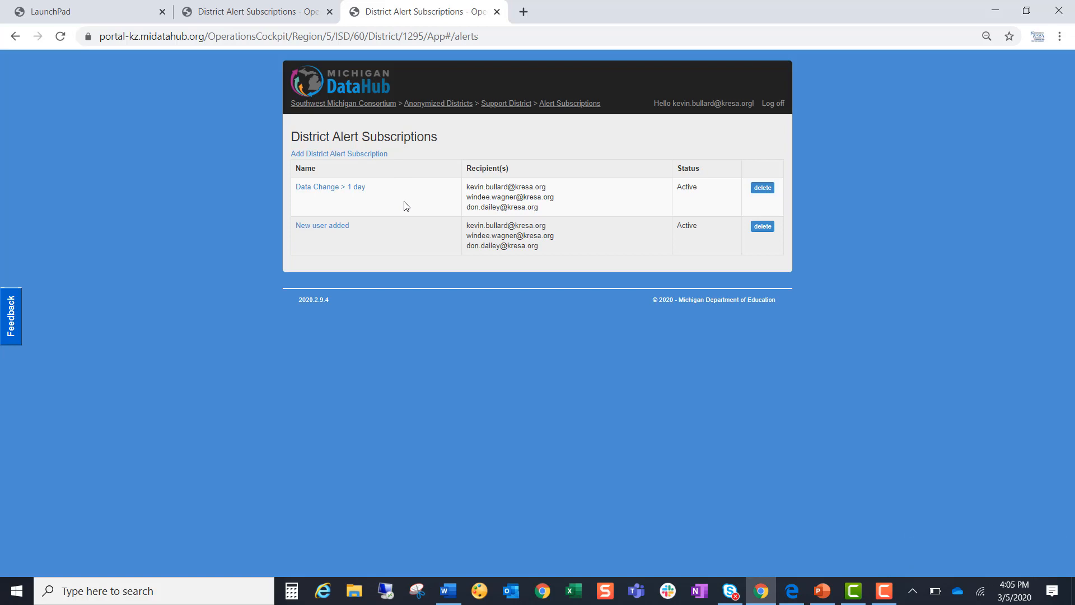
# - Reopen the "Data Change > 1 day" alert and examine the available scheduled activities and alert types
pyautogui.click(360, 190)
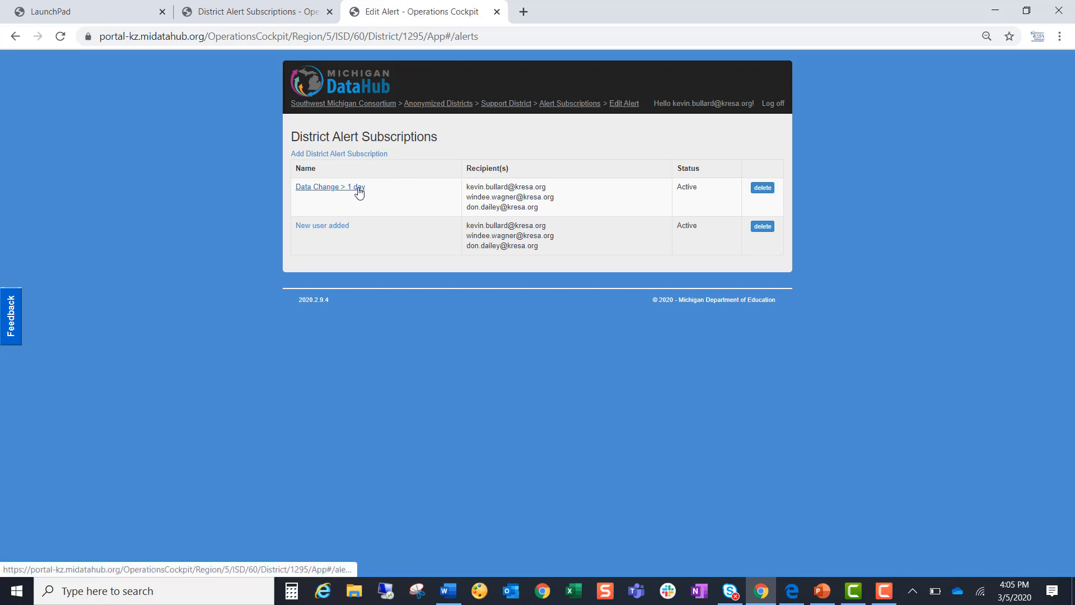
pyautogui.click(539, 180)
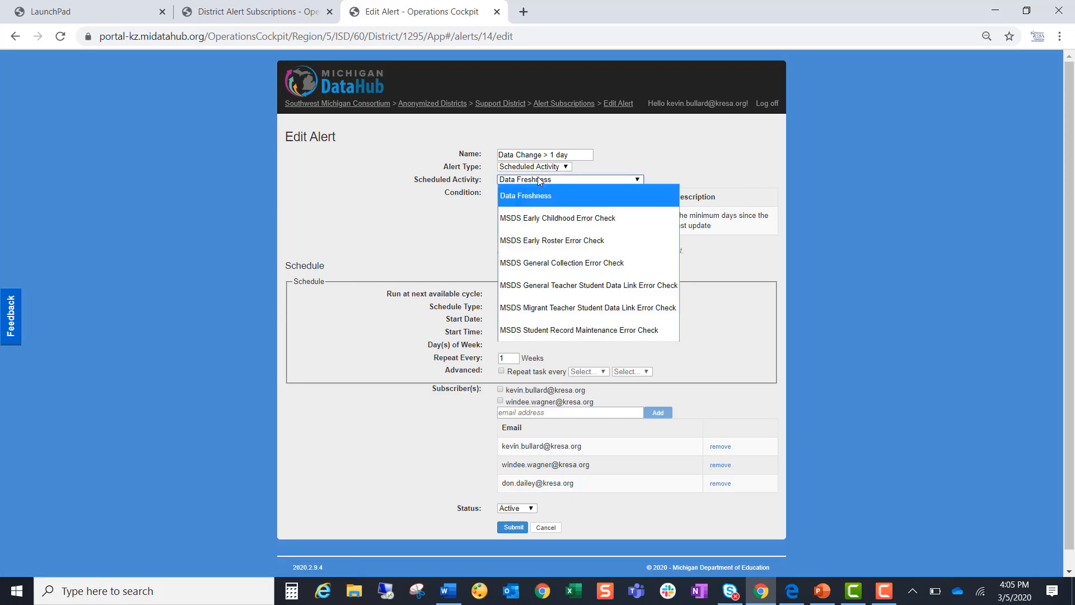
pyautogui.click(556, 167)
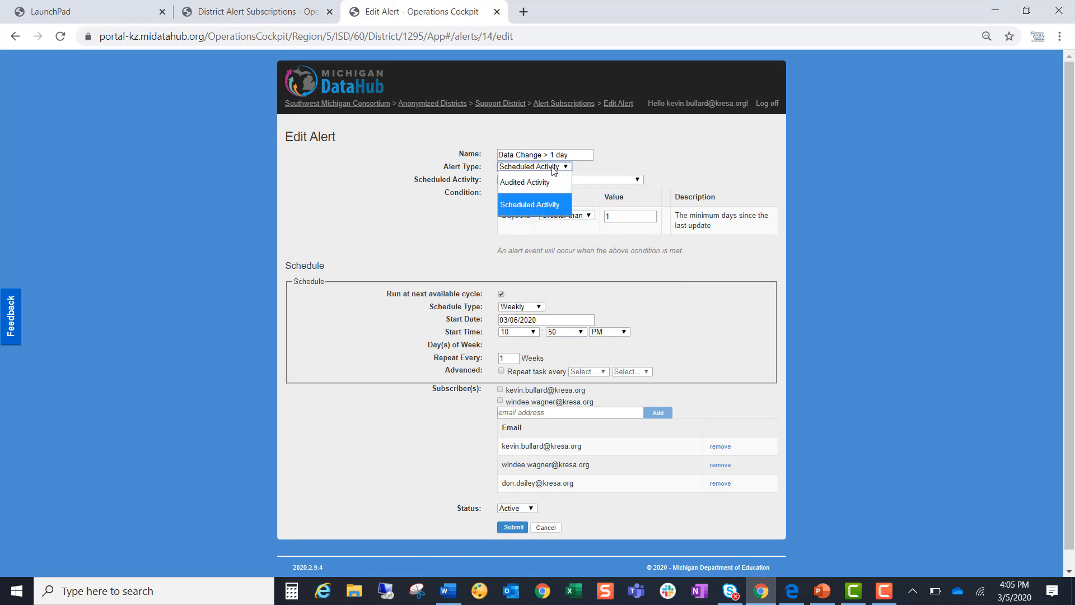
pyautogui.click(621, 179)
pyautogui.click(621, 179)
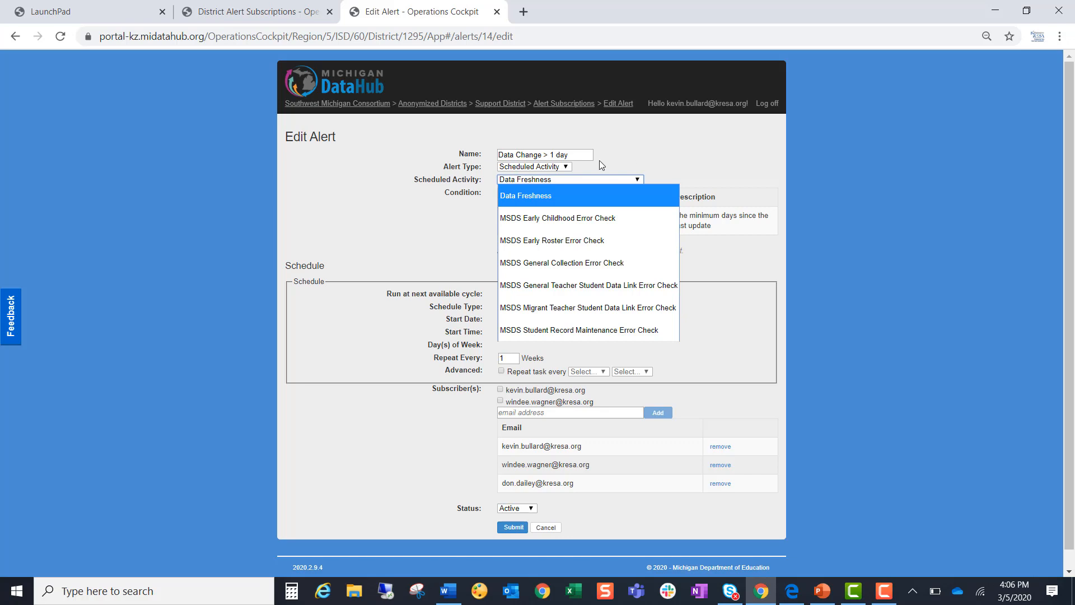
# - Try changing the alert type of "Data Change > 1 day" to Audited Activity, and cancel the edit
pyautogui.click(560, 168)
pyautogui.click(560, 167)
pyautogui.click(552, 183)
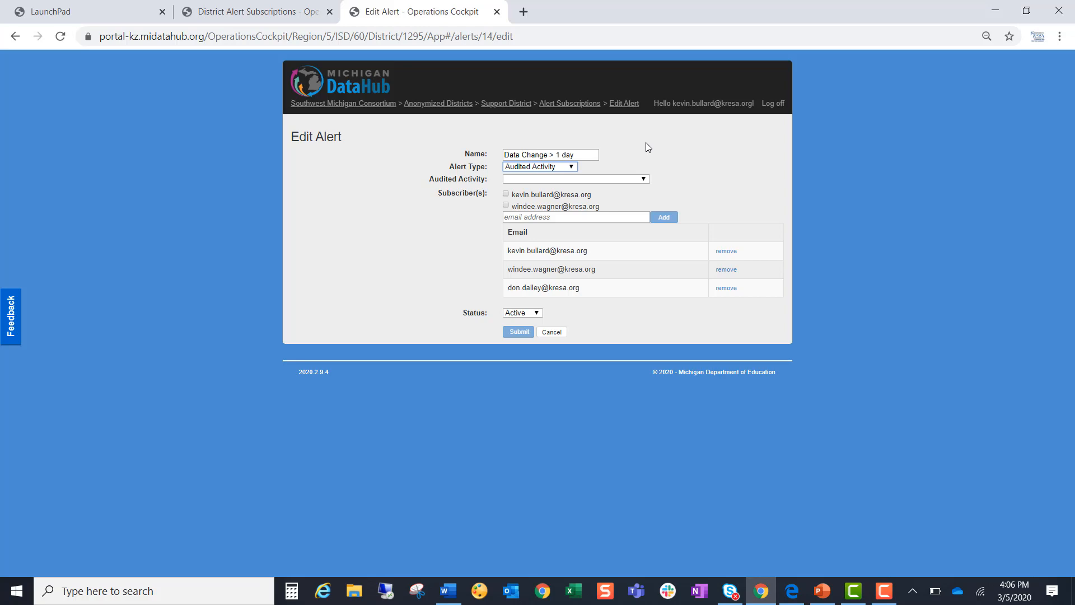
pyautogui.click(553, 332)
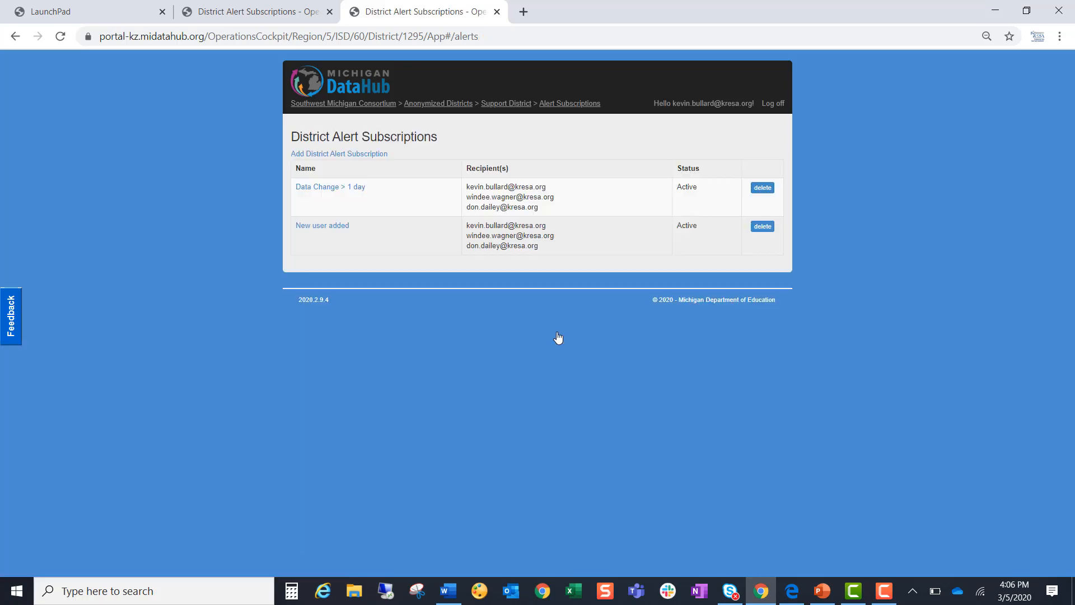